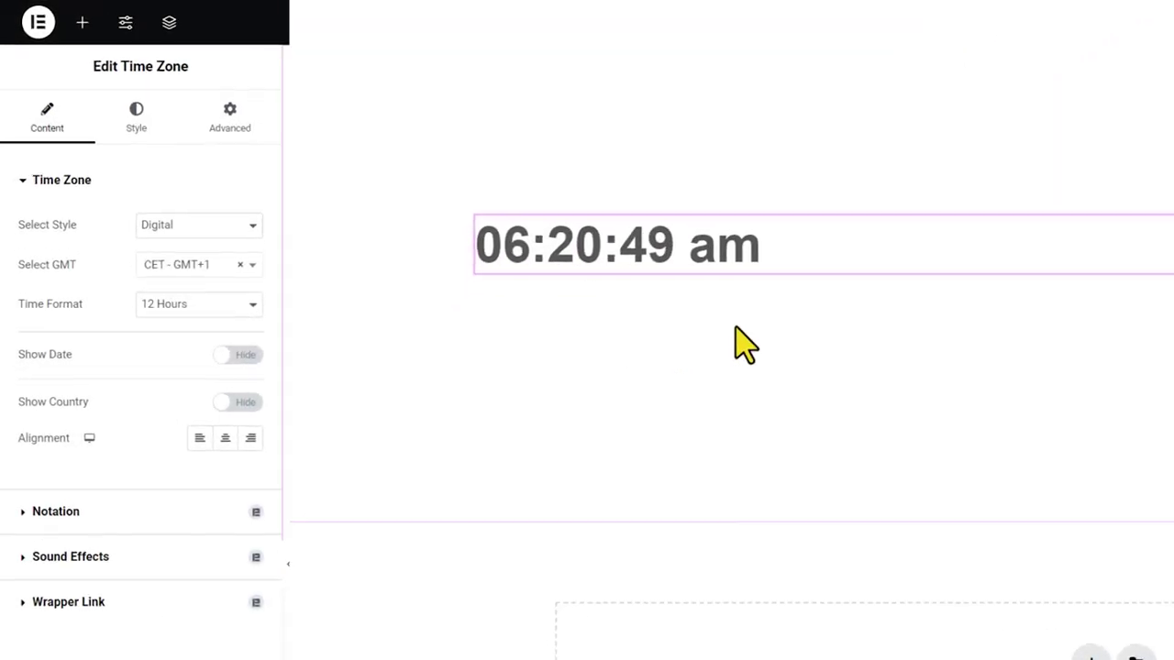
- Switch the clock to Analog style and set its time zone to OMSK / BD - GMT+6
click(207, 271)
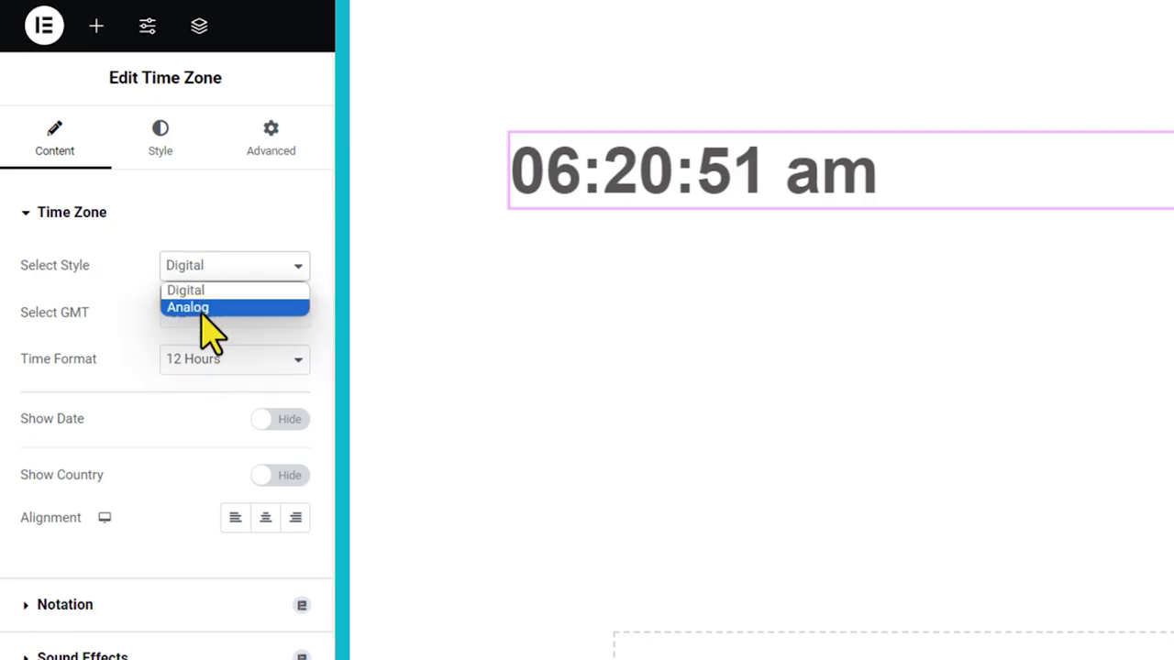
click(202, 308)
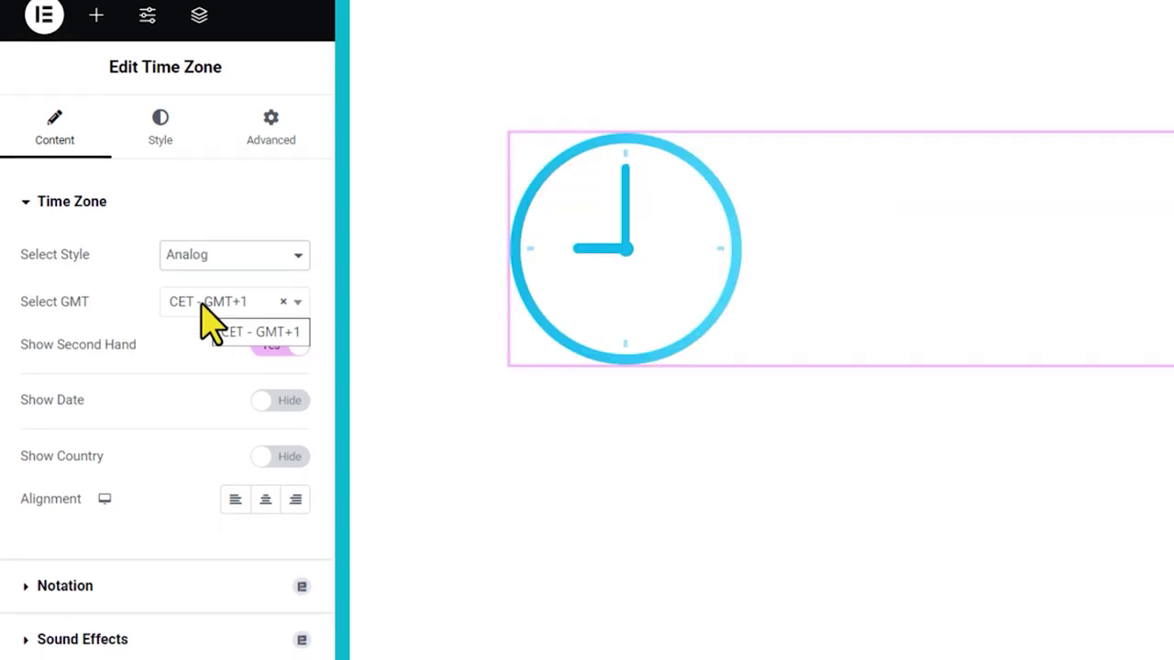
scroll(210, 314, down, 2)
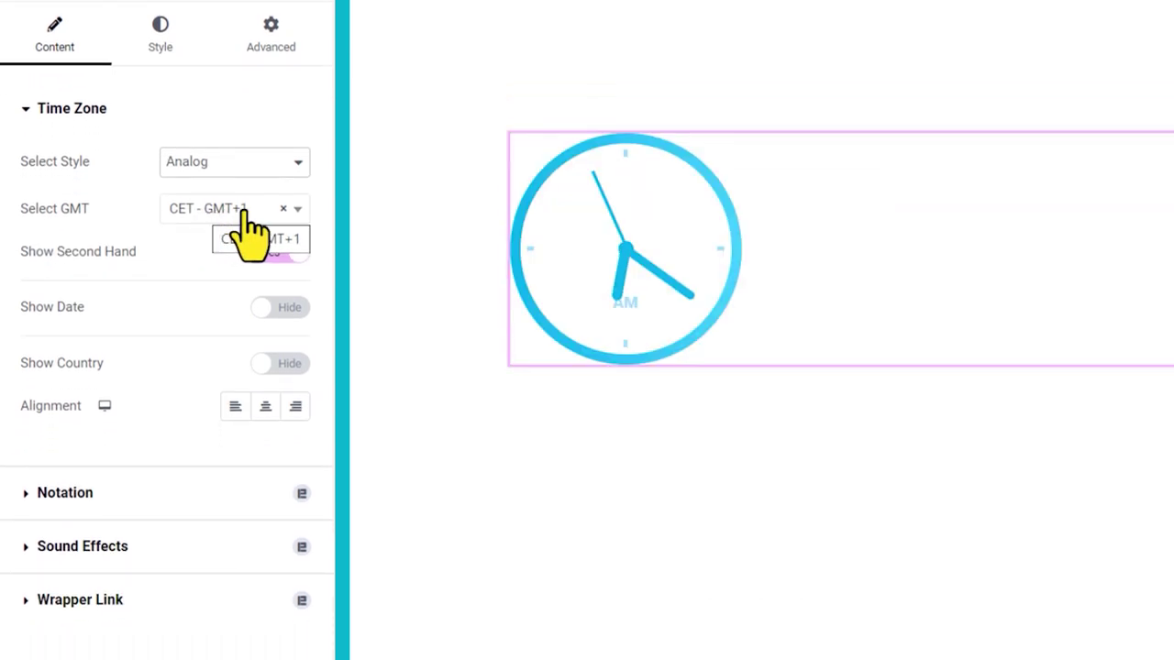
click(241, 212)
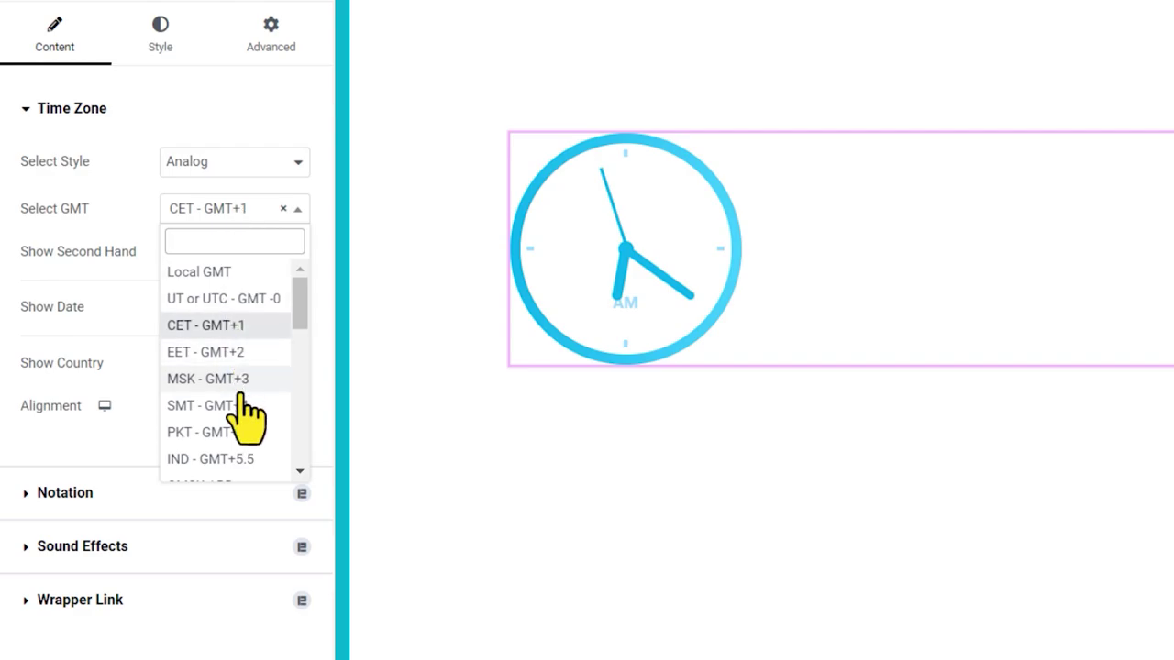
scroll(244, 404, down, 2)
click(211, 385)
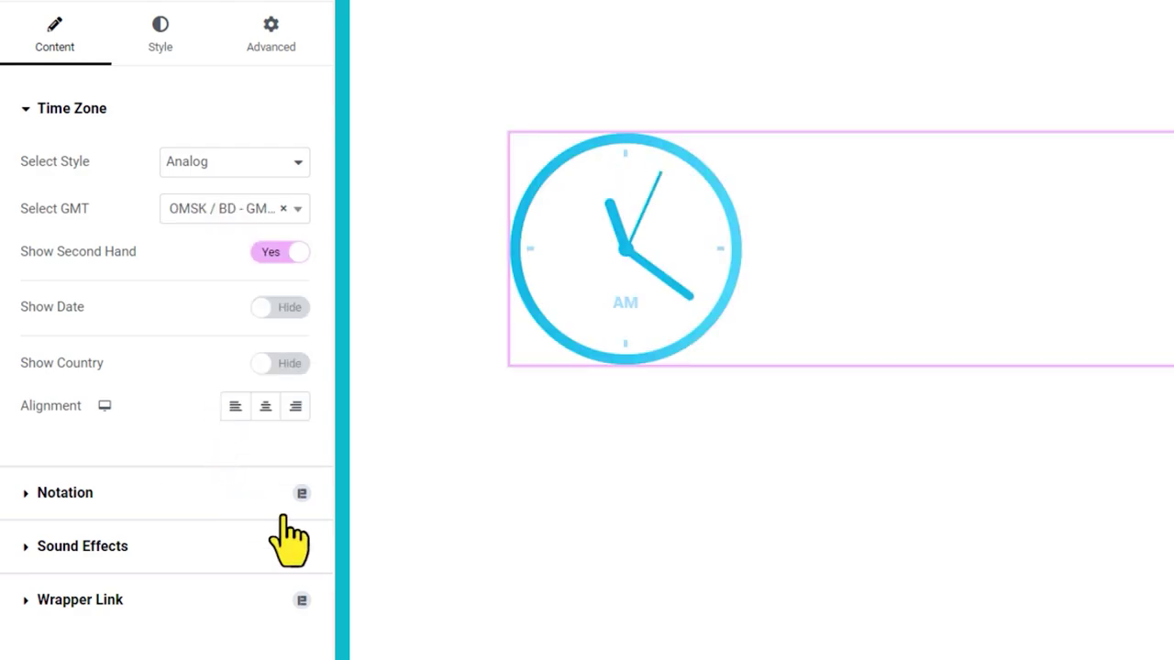
- Enlarge the clock to size 299 and give its face a blue-to-purple gradient background
click(159, 50)
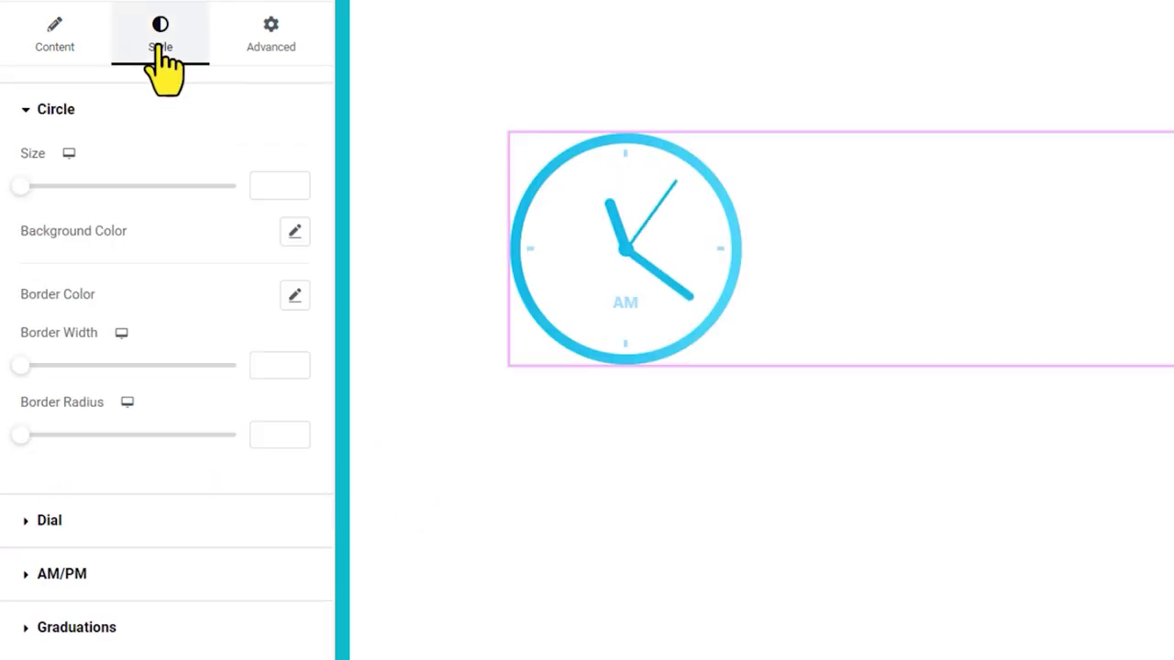
drag(21, 186, 126, 190)
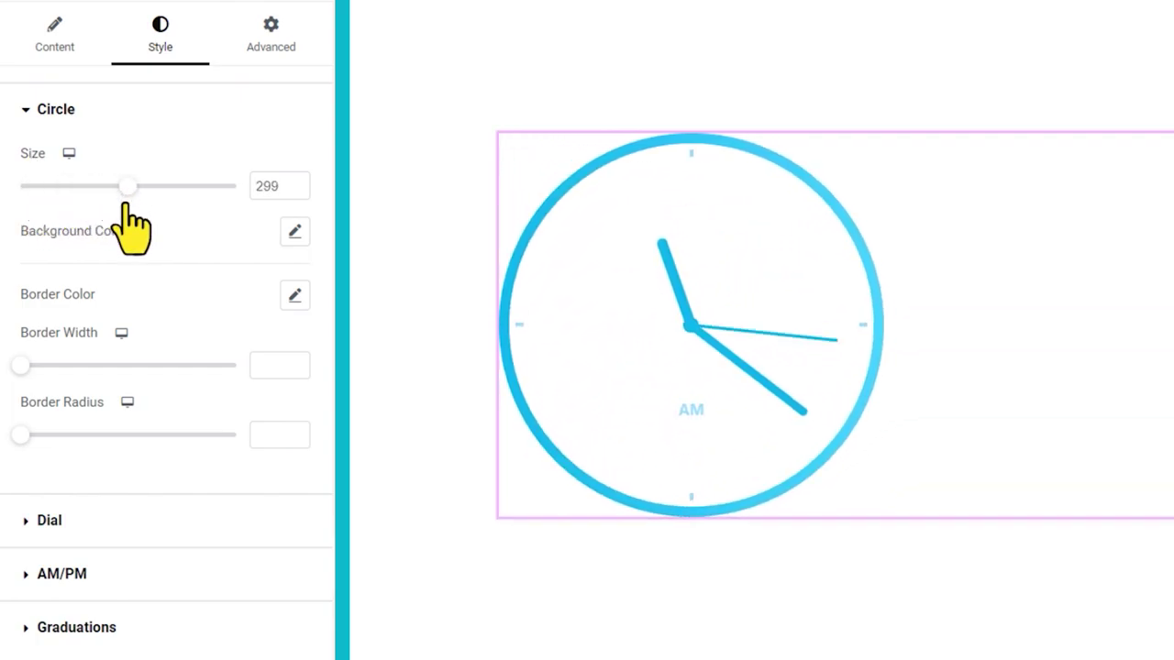
scroll(126, 206, down, 2)
click(295, 147)
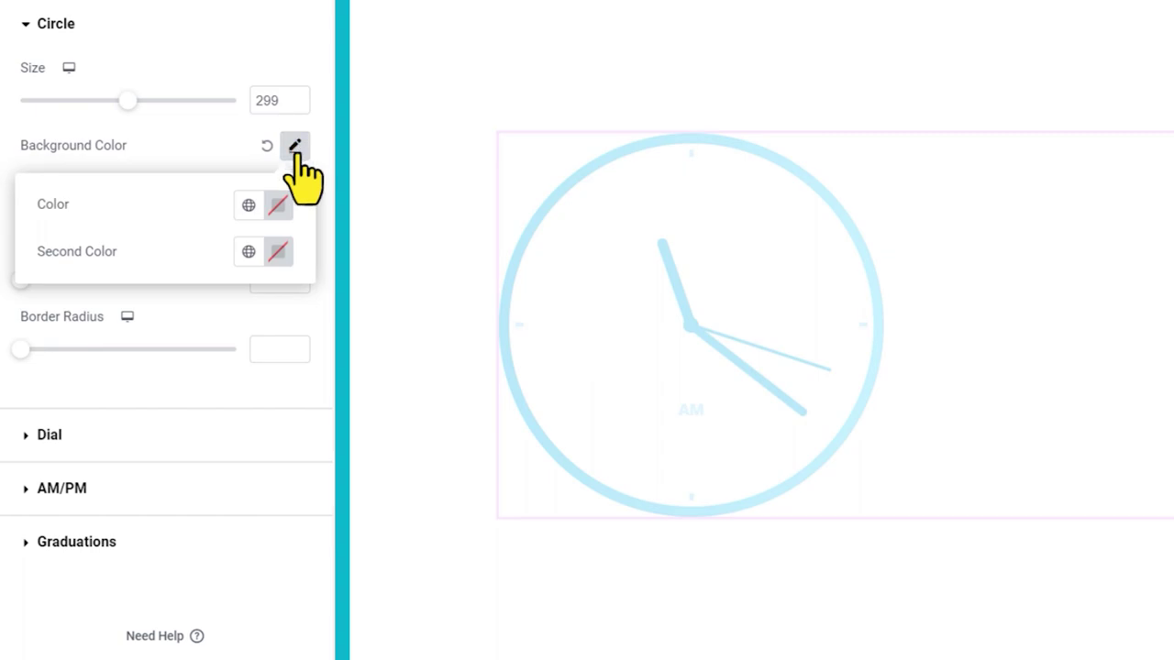
click(277, 204)
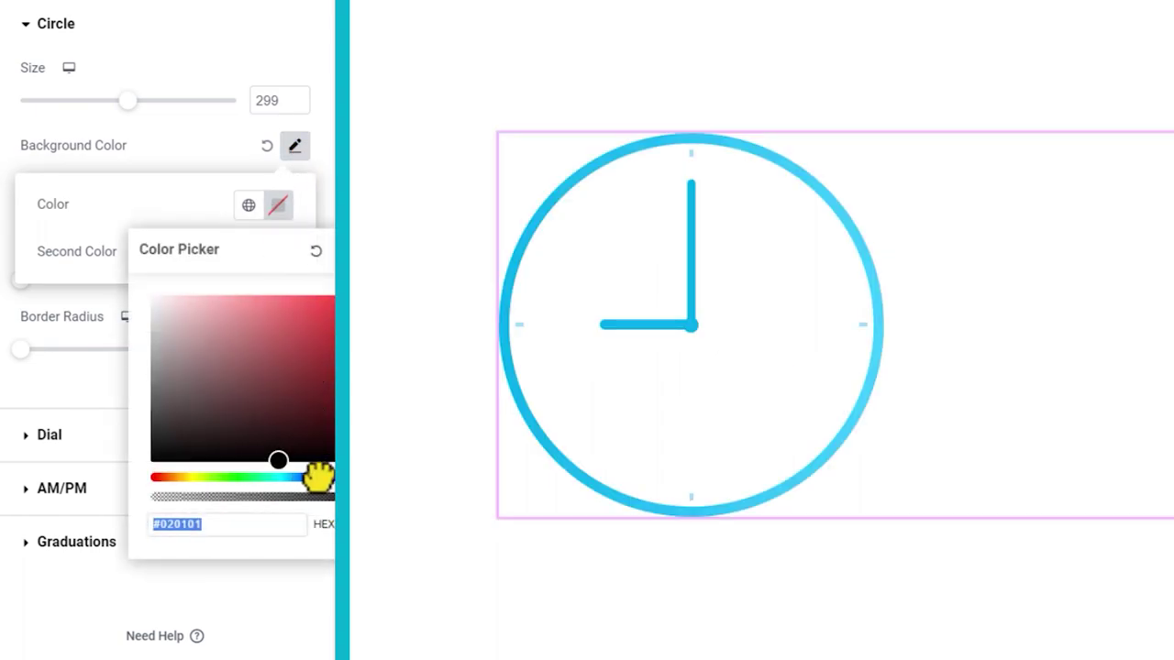
drag(318, 476, 325, 476)
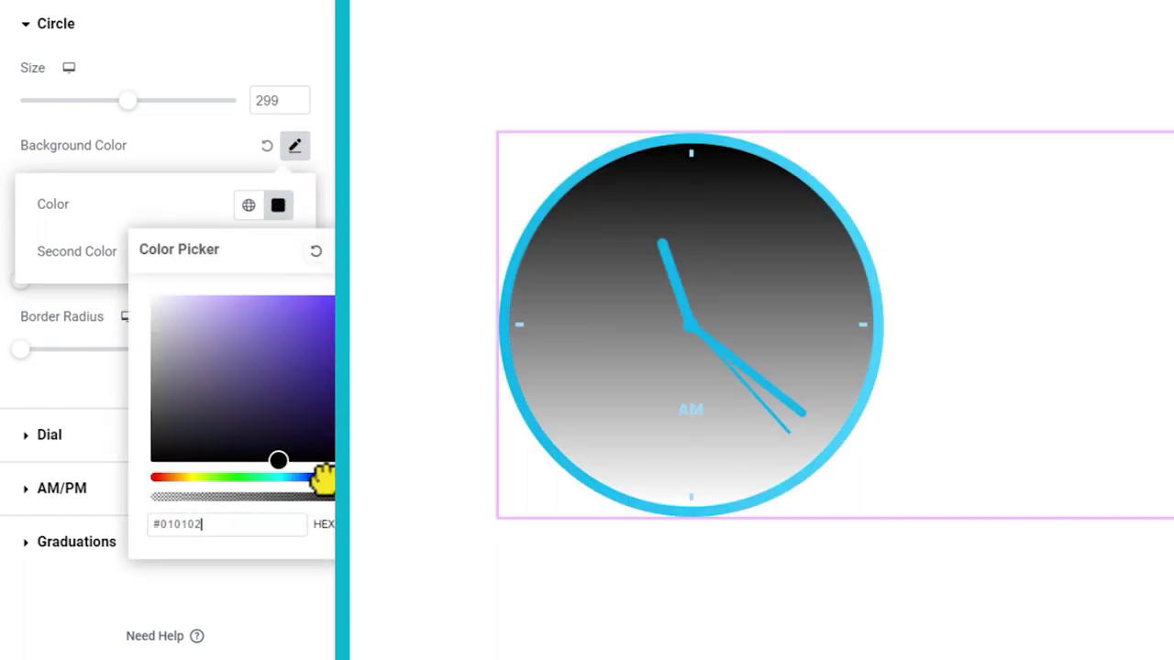
click(332, 298)
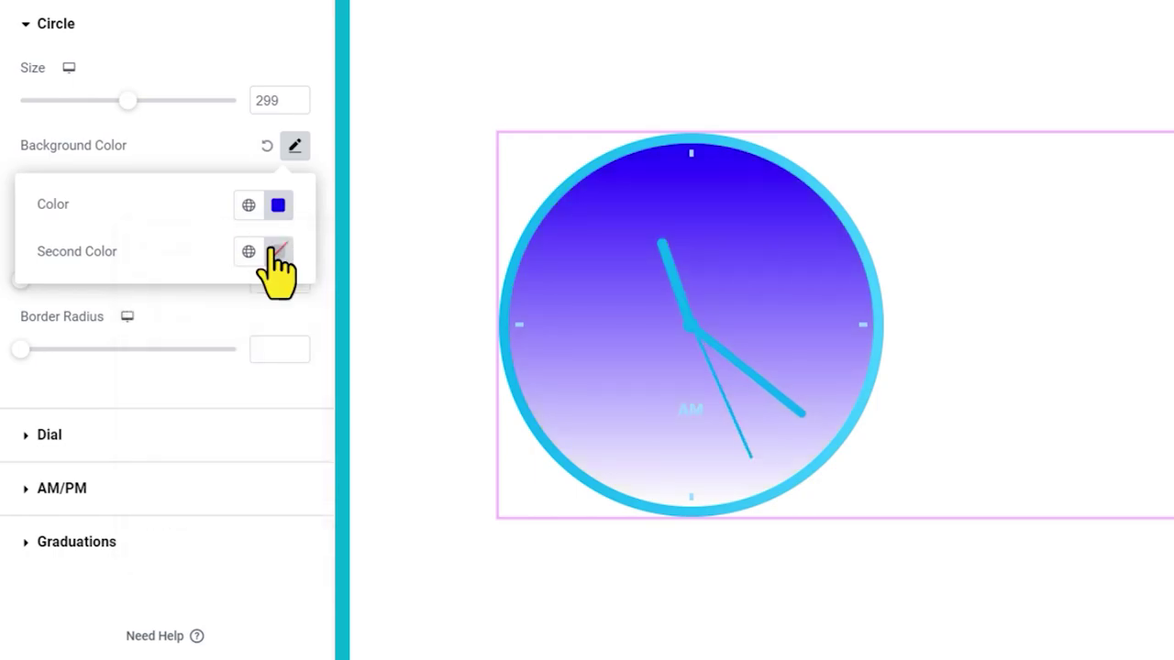
click(278, 251)
click(316, 524)
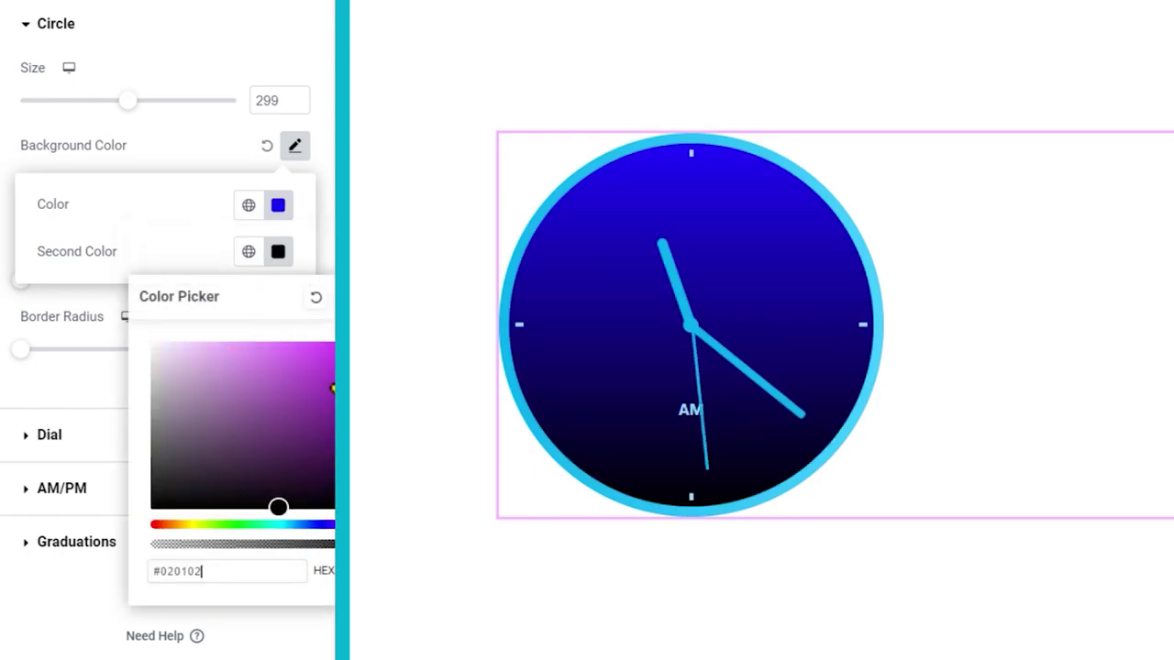
key(ctrl+a)
text(#BD16E3)
click(165, 241)
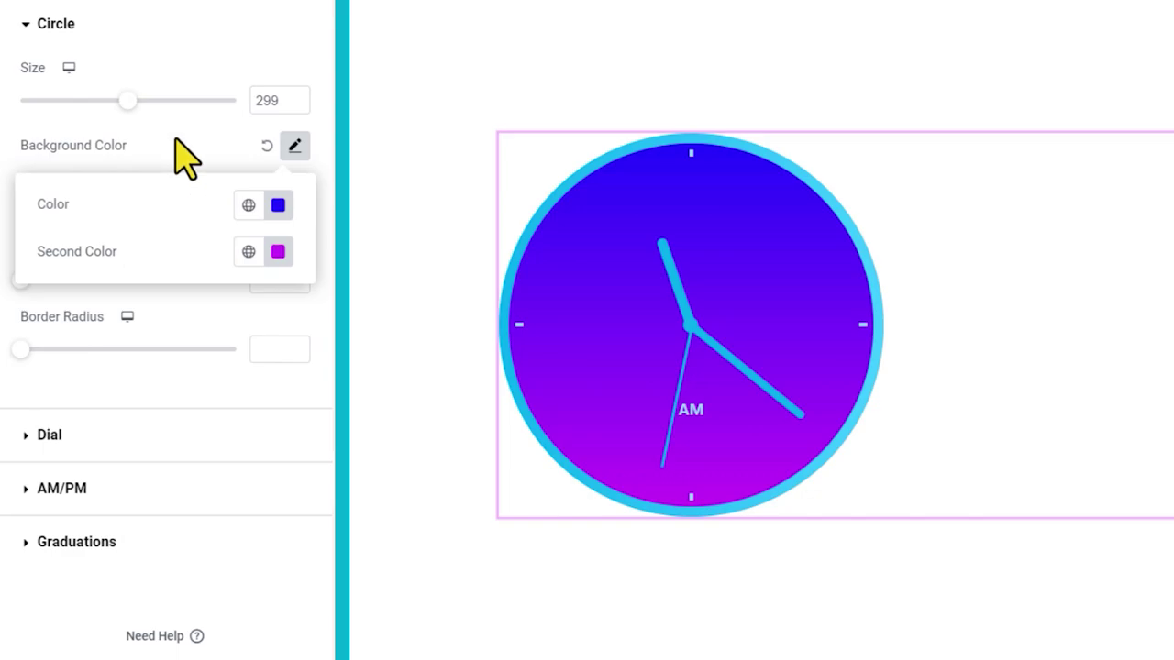
click(184, 156)
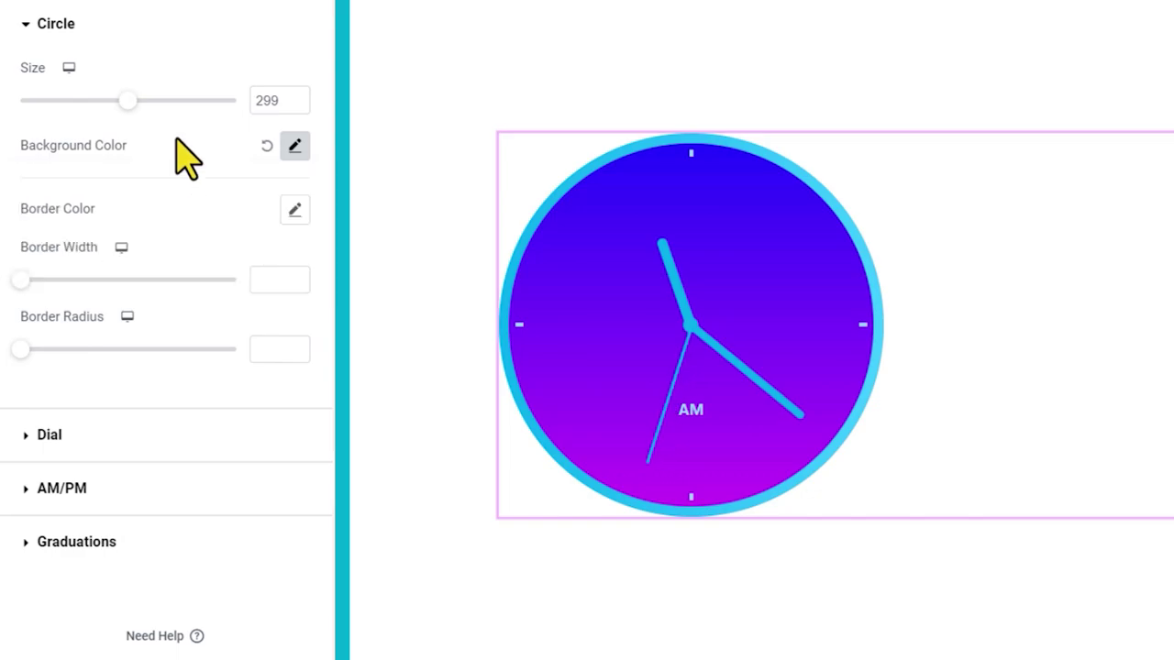
- Give the clock face a near-black border of width 4 and a border radius of 15
click(294, 210)
click(278, 268)
drag(188, 479, 181, 504)
click(188, 287)
click(278, 314)
click(156, 532)
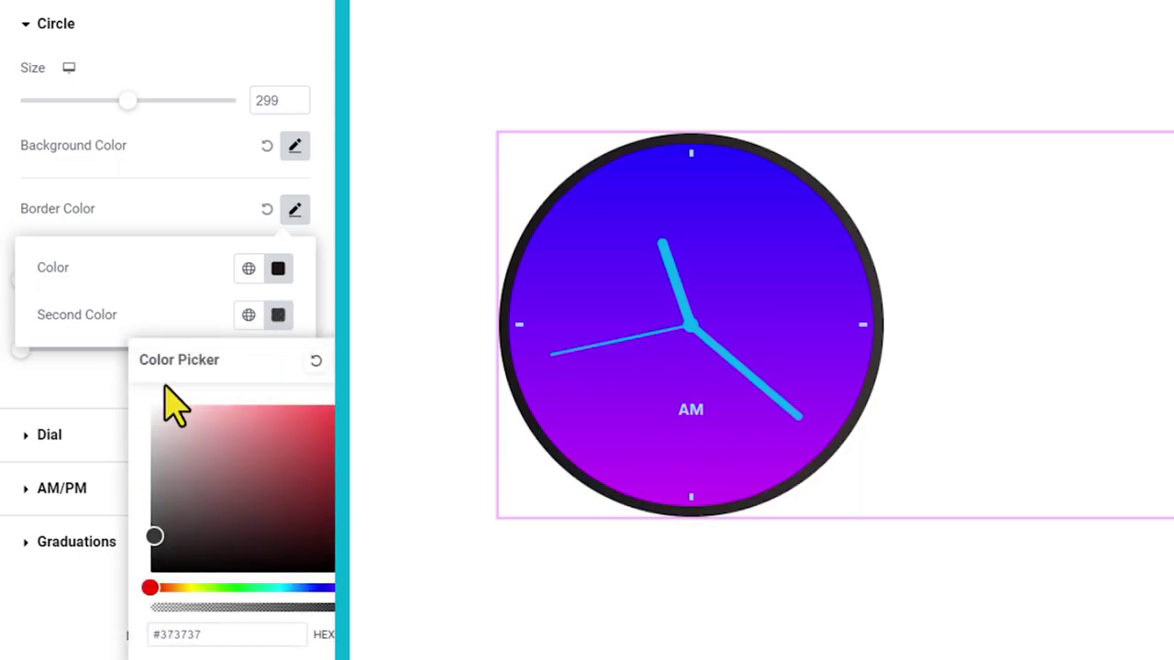
click(196, 230)
drag(26, 284, 33, 284)
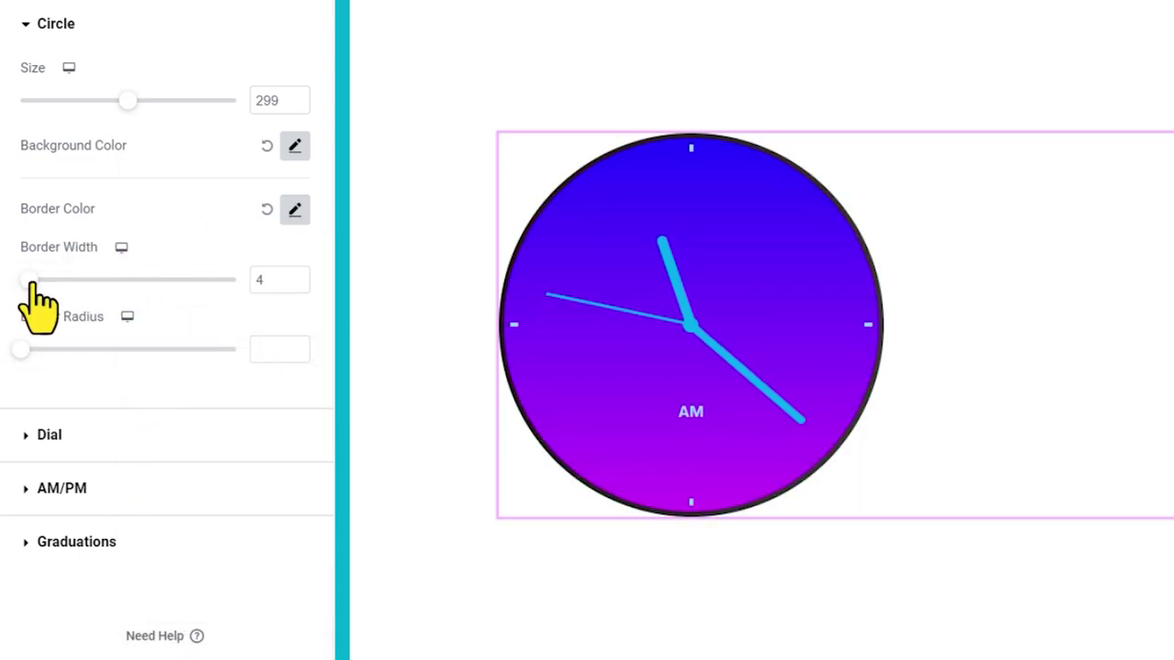
mouse_move(21, 350)
mouse_down()
mouse_move(89, 349)
mouse_move(38, 350)
mouse_up()
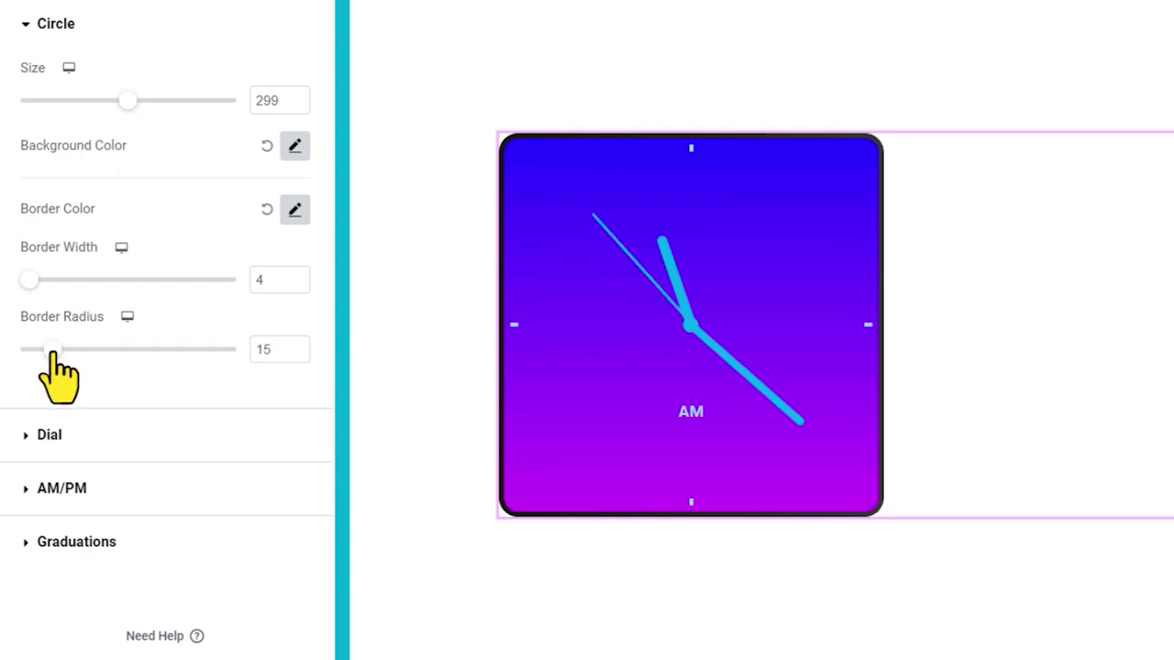
- Set the hour hand to Classic #E608DB and the minute hand to Classic white
click(99, 437)
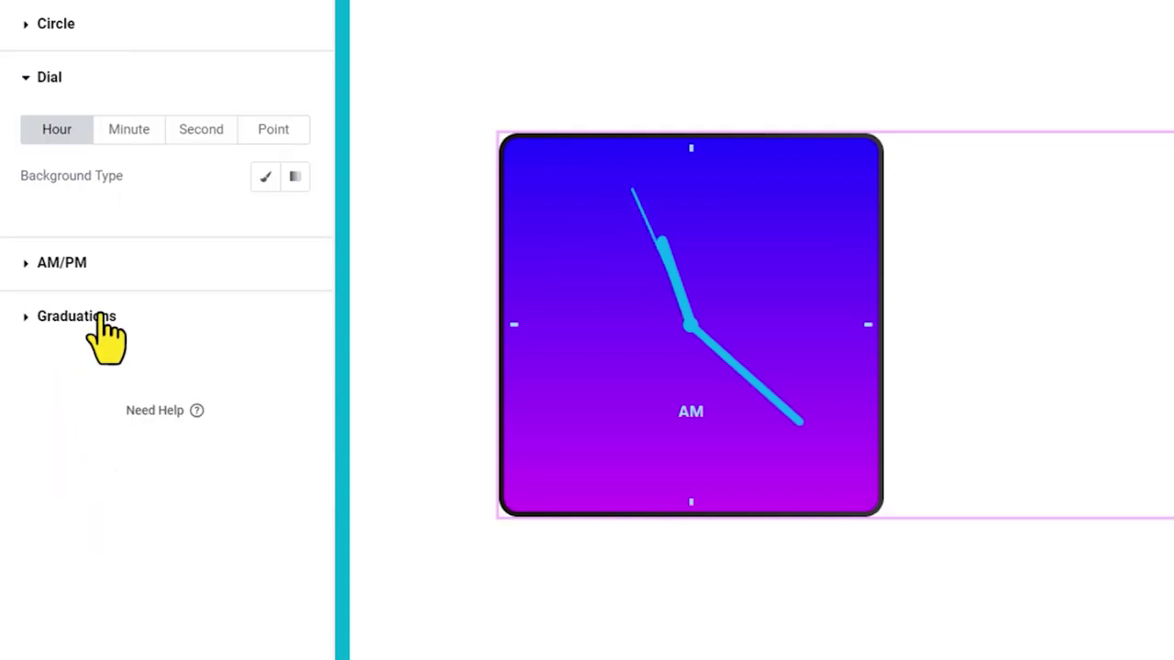
click(266, 178)
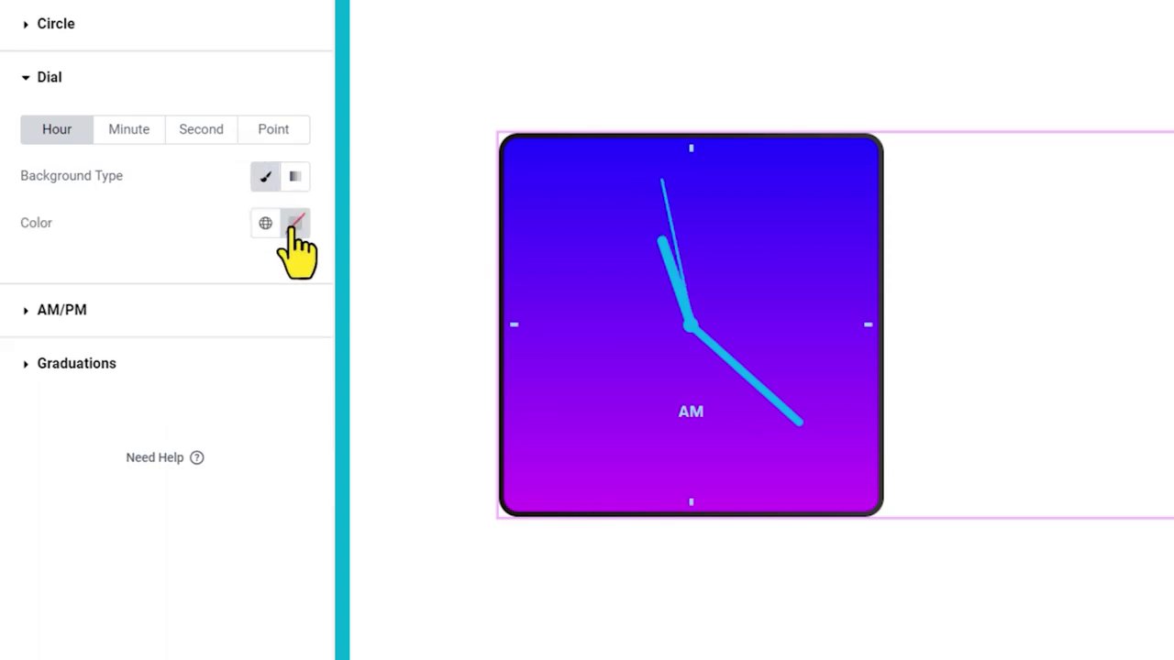
click(295, 223)
text(#E608DB)
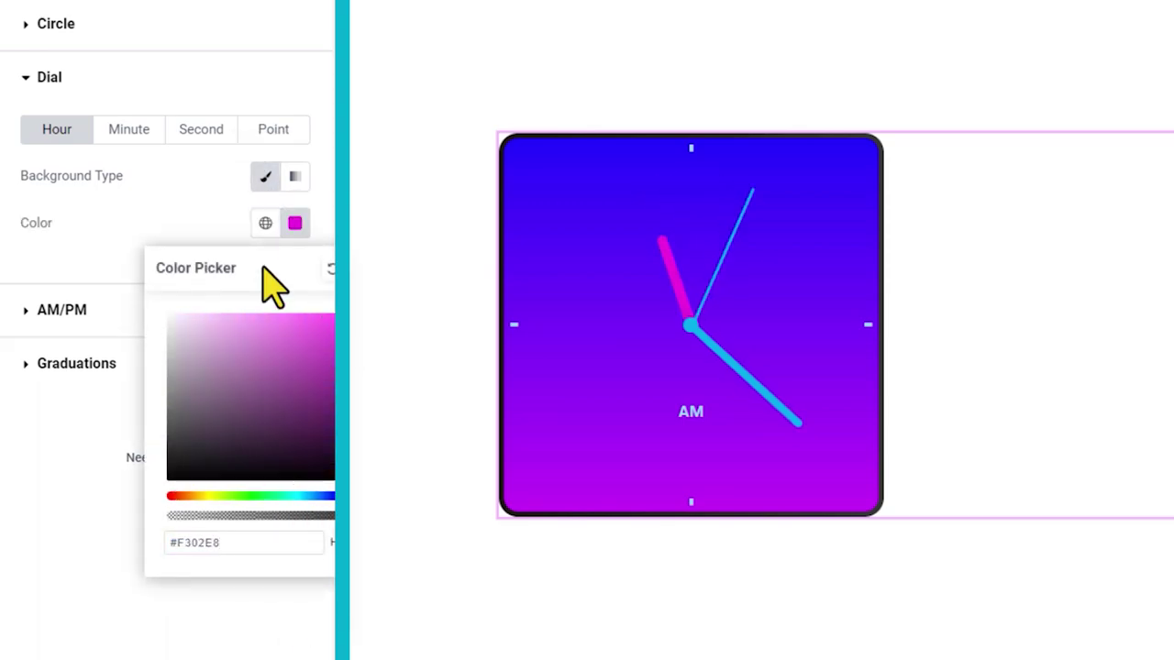
click(115, 140)
click(114, 139)
click(266, 177)
click(295, 223)
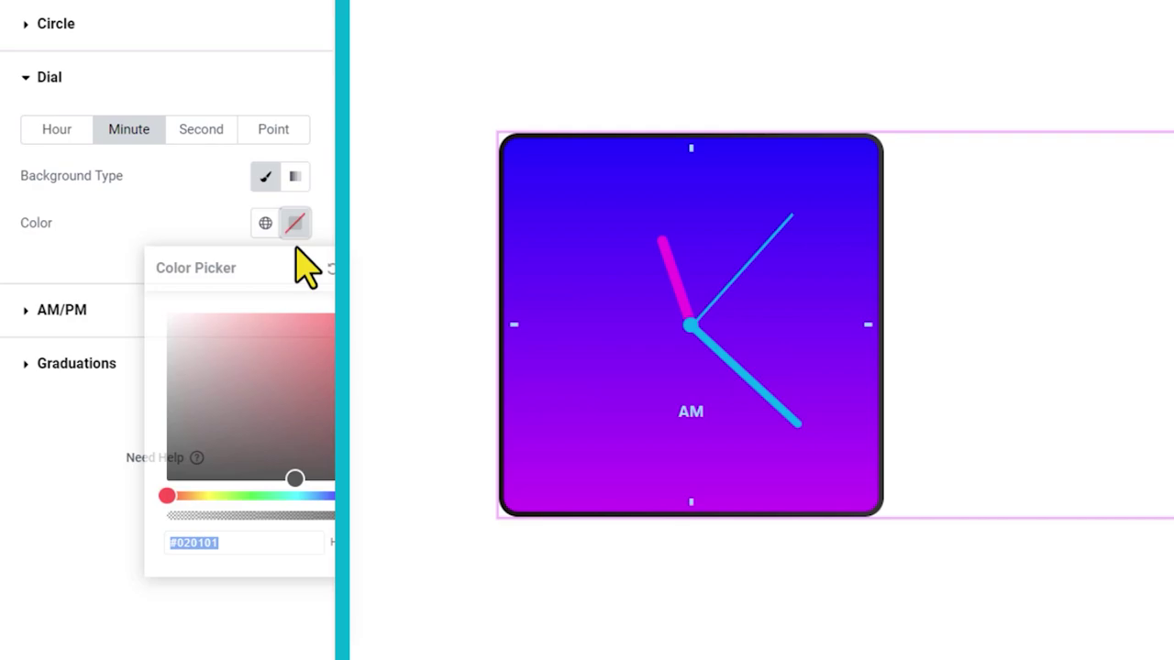
drag(295, 479, 144, 321)
click(201, 136)
- Set the second hand to light grey #CECECE and the centre point to purple #BC18FF
click(201, 136)
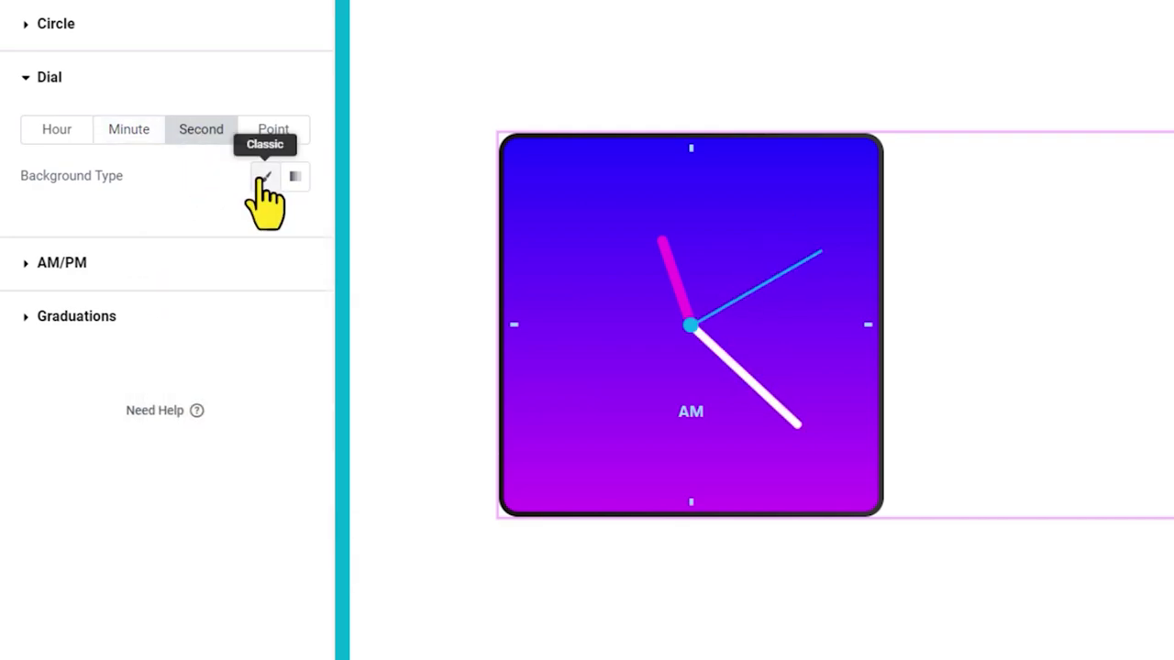
click(264, 177)
click(293, 225)
drag(223, 359, 157, 340)
click(178, 231)
click(275, 134)
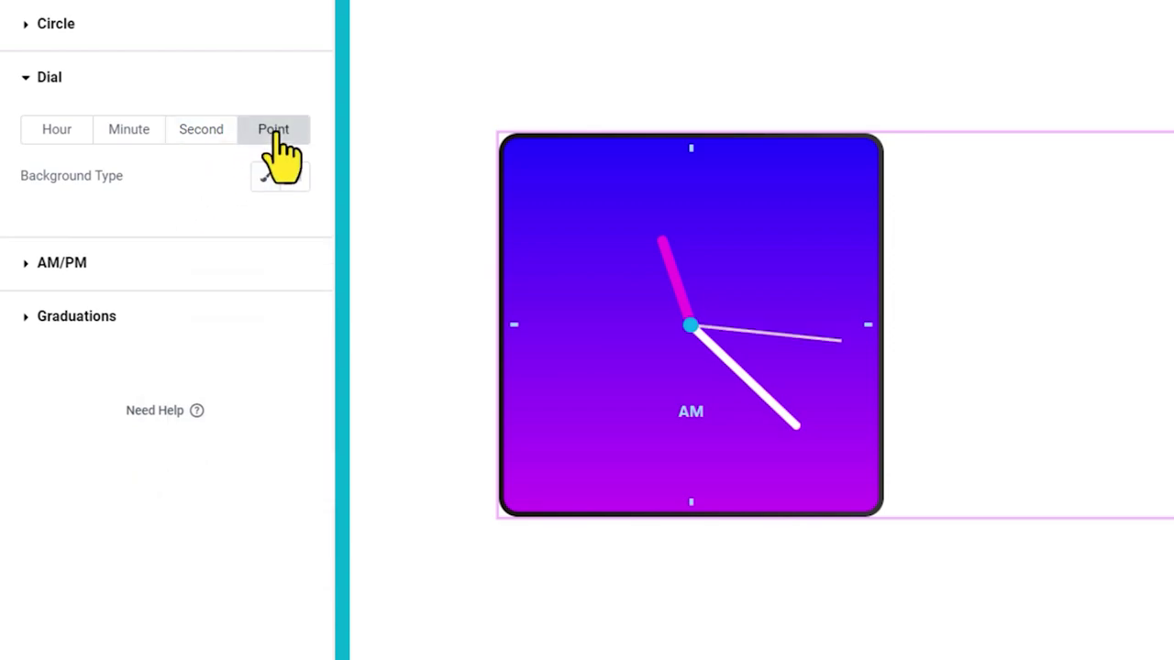
click(265, 177)
click(294, 225)
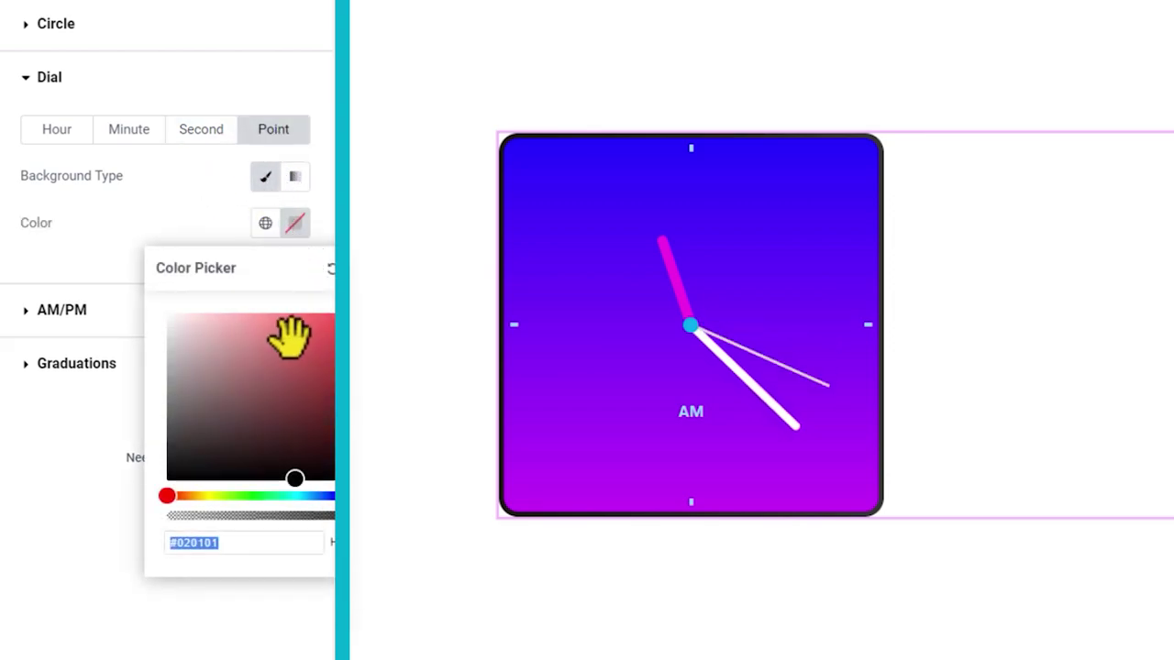
drag(315, 495, 332, 494)
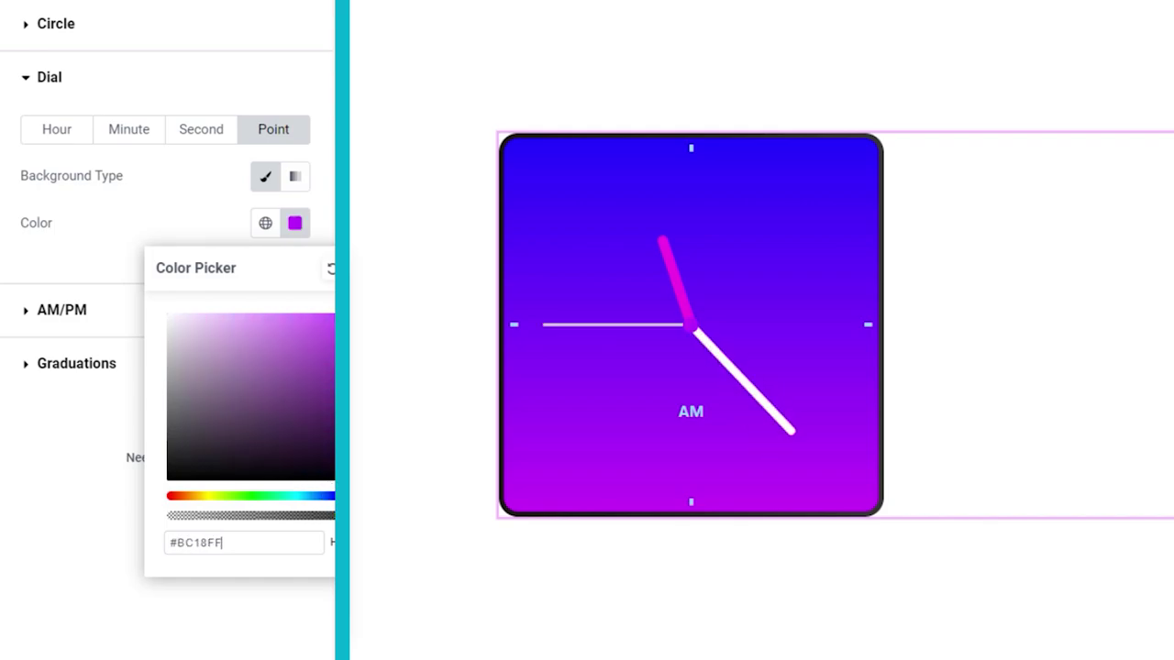
- Check the AM/PM text colour, leaving it unchanged
click(192, 231)
click(147, 310)
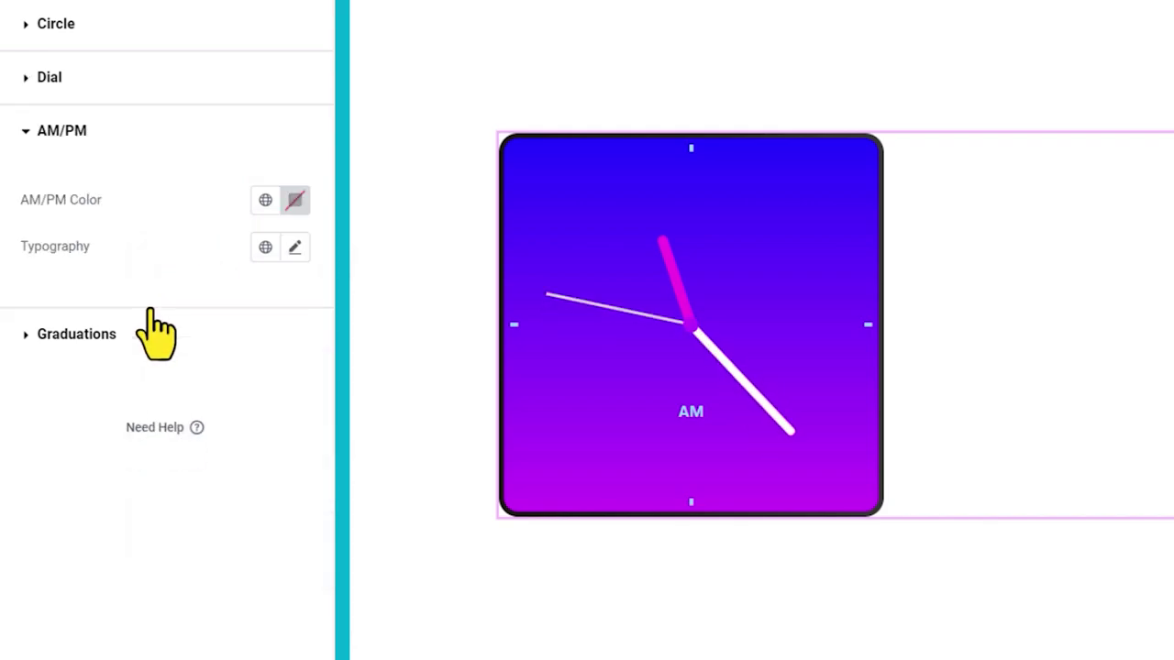
click(295, 203)
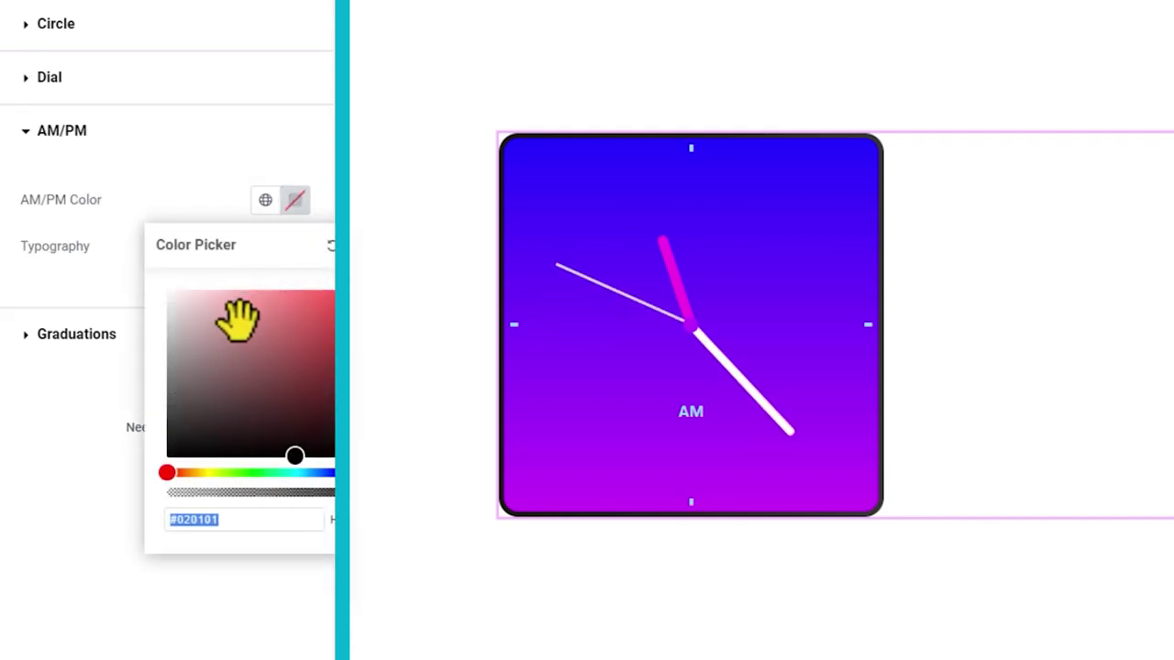
click(168, 196)
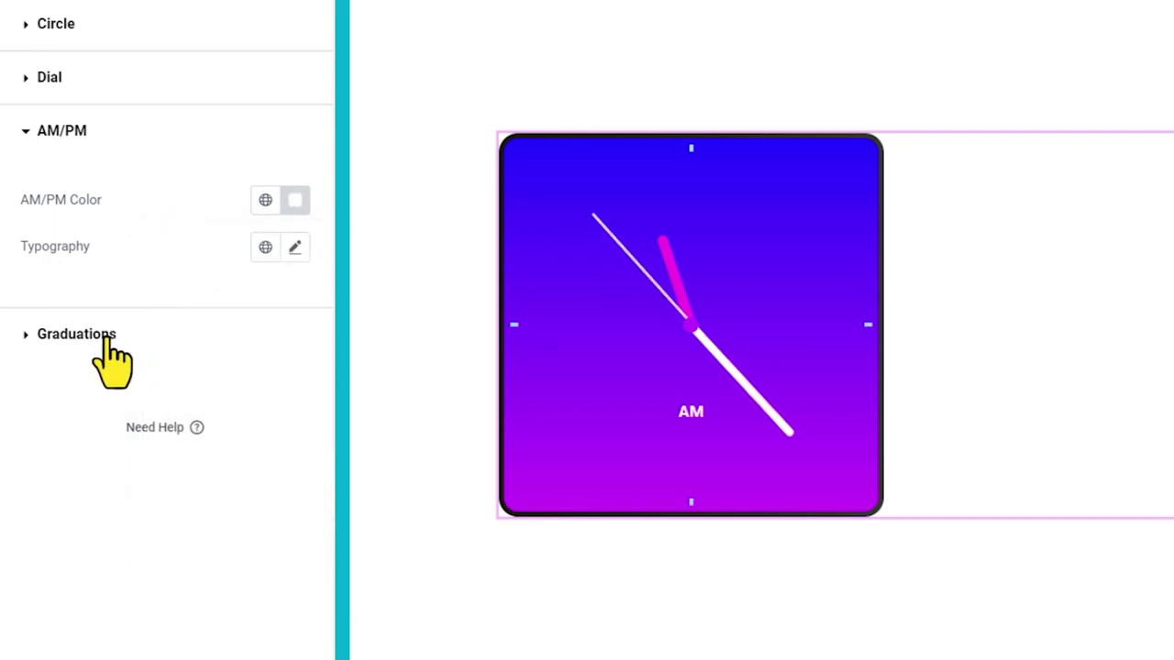
- Make the graduation marks light grey, width 5, height 18, radius 0, then preview with Ctrl+P
click(77, 335)
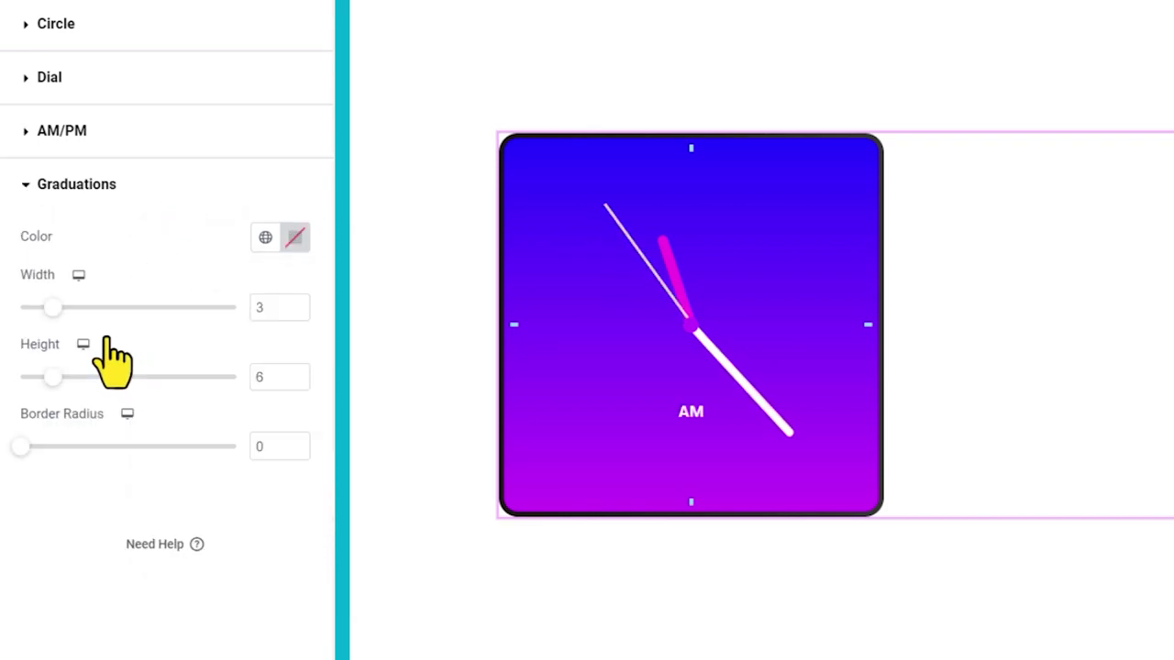
click(295, 239)
drag(161, 325, 161, 347)
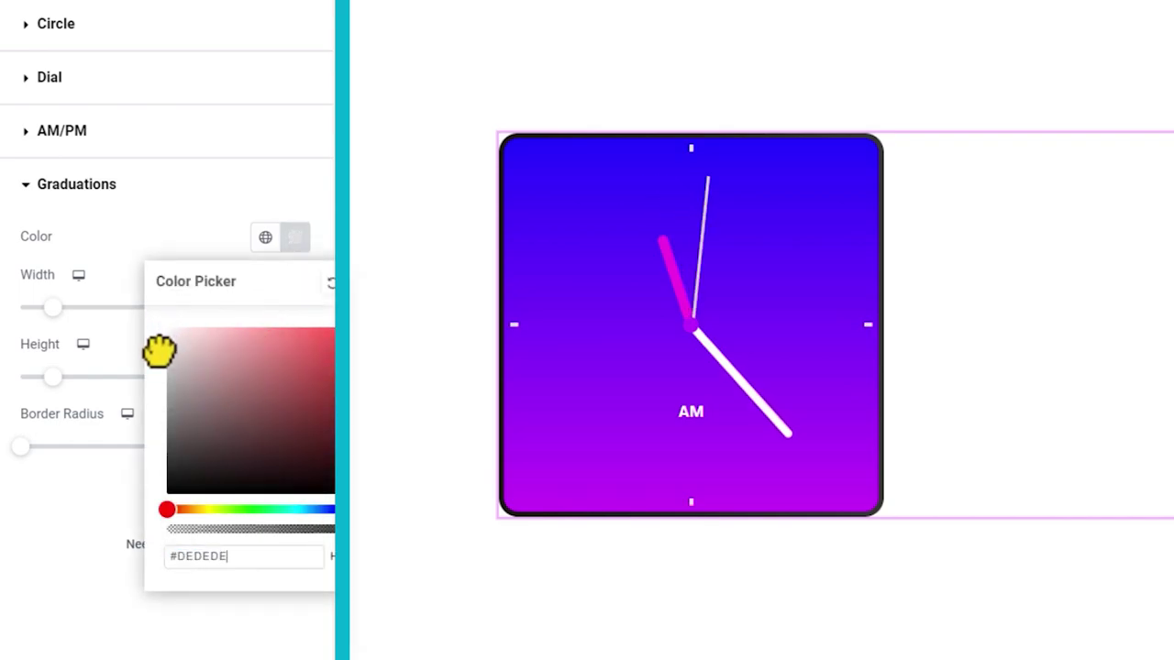
click(175, 241)
mouse_move(53, 310)
mouse_down()
mouse_move(131, 310)
mouse_move(74, 312)
mouse_up()
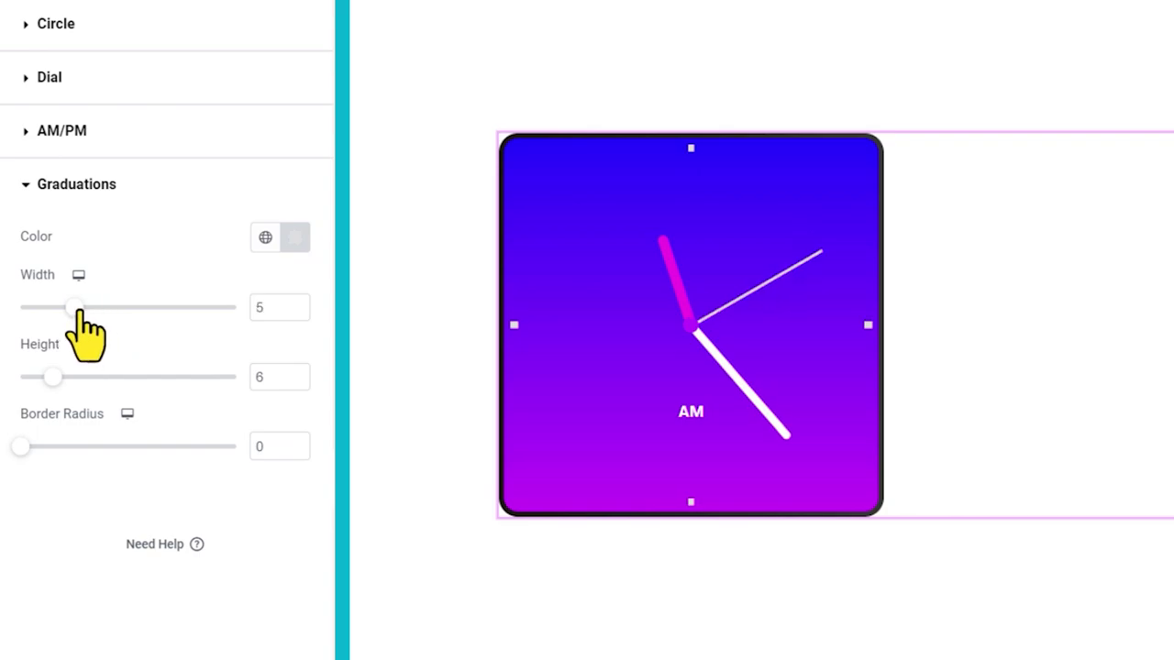
drag(52, 377, 117, 378)
mouse_move(23, 449)
mouse_down()
mouse_move(43, 447)
mouse_move(5, 438)
mouse_up()
key(ctrl+p)
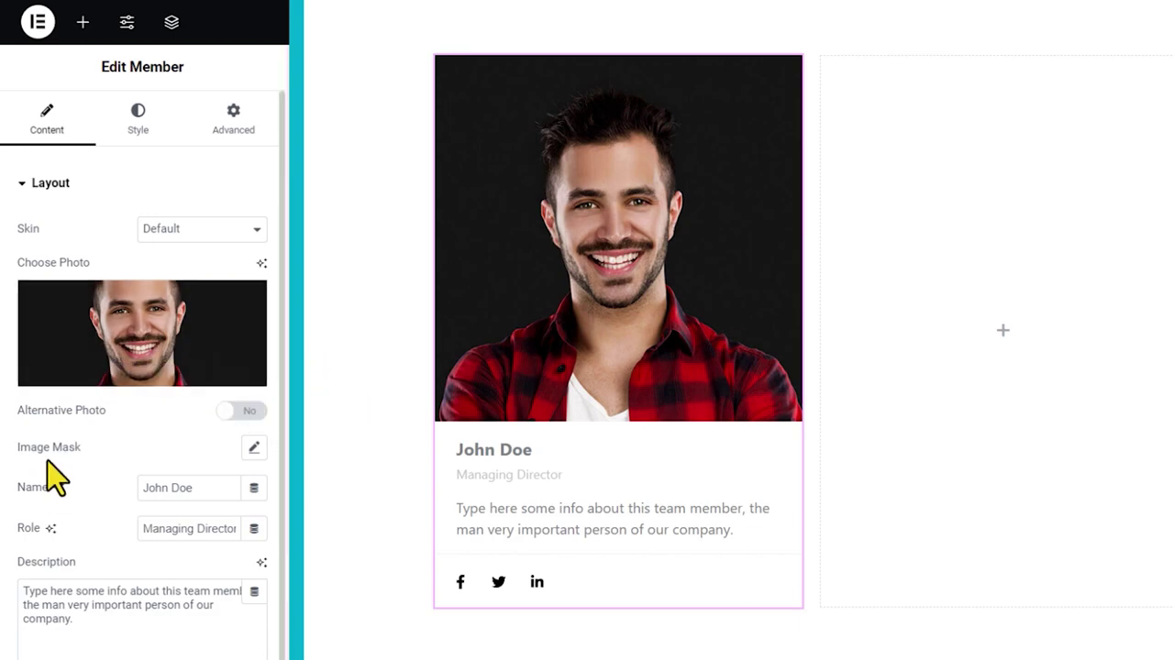
- Turn on the image mask for the member photo using Shape 21
scroll(253, 464, down, 2)
click(253, 296)
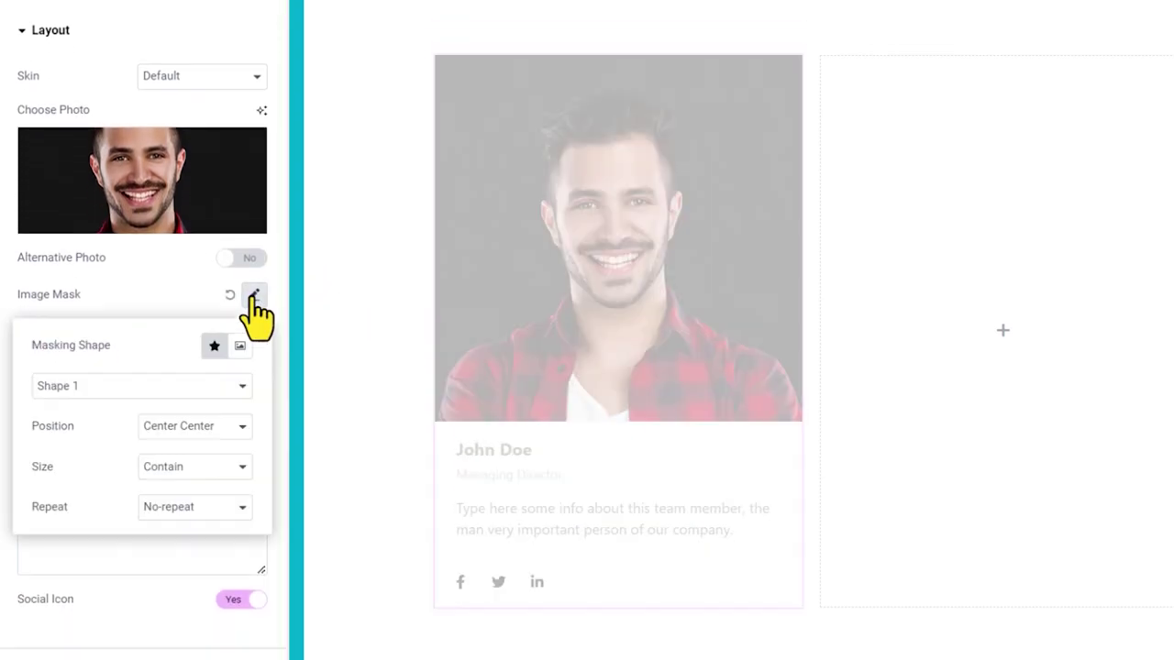
click(108, 393)
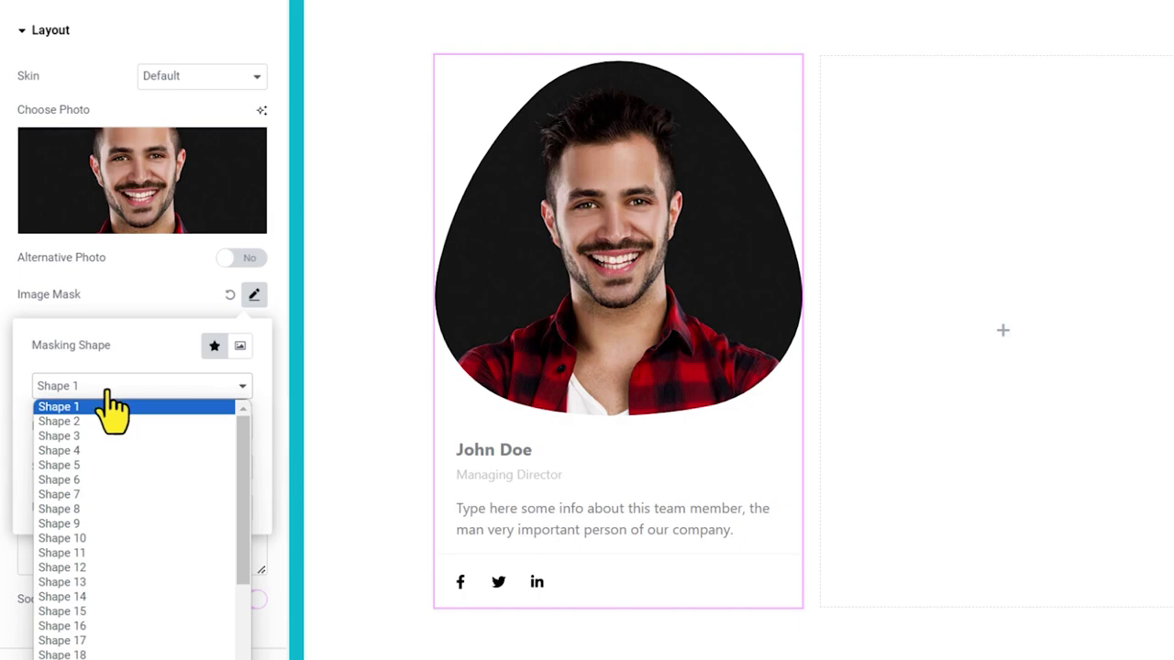
scroll(117, 533, down, 3)
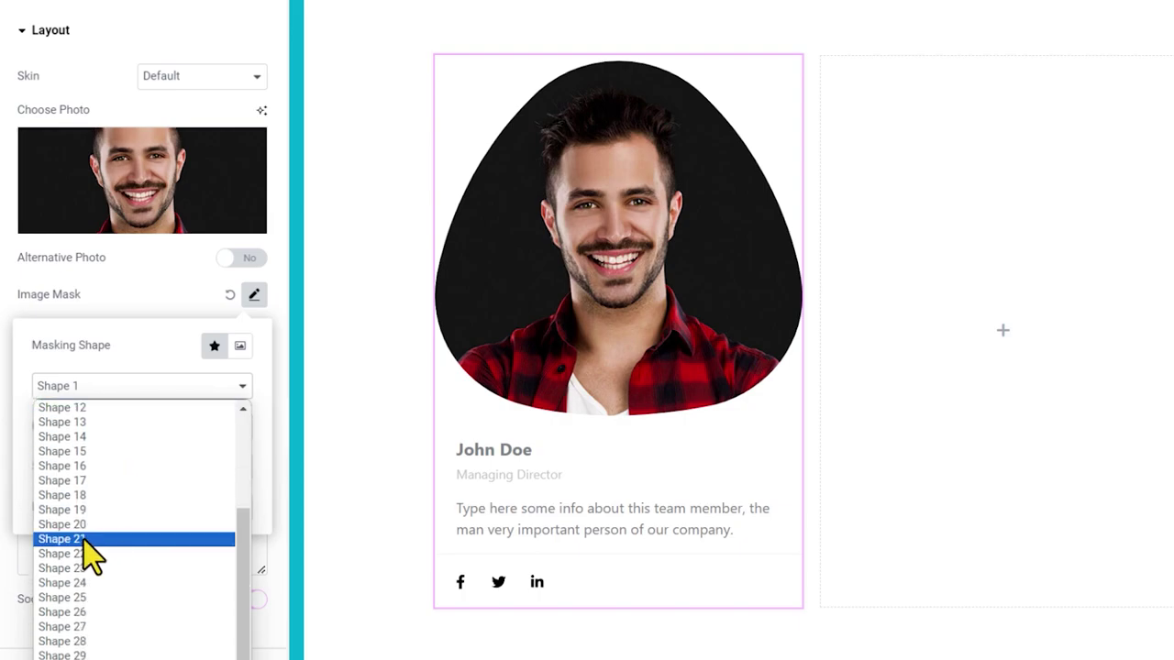
click(78, 540)
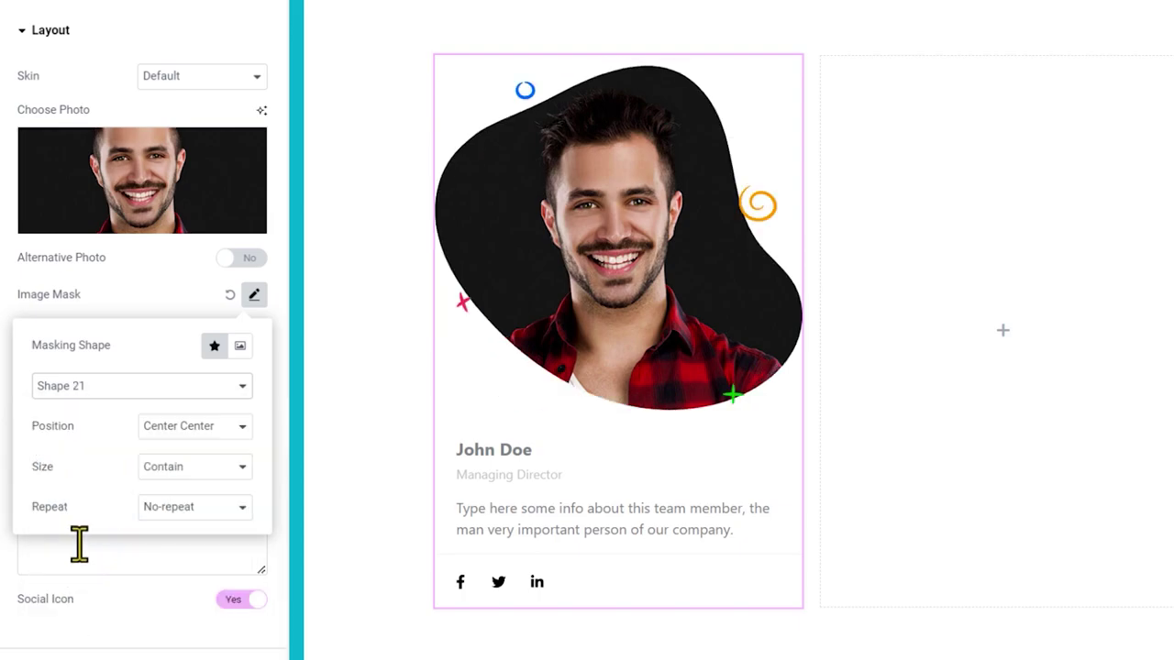
- Try Shapes 22, 23 and 24 as the member photo's mask
click(101, 395)
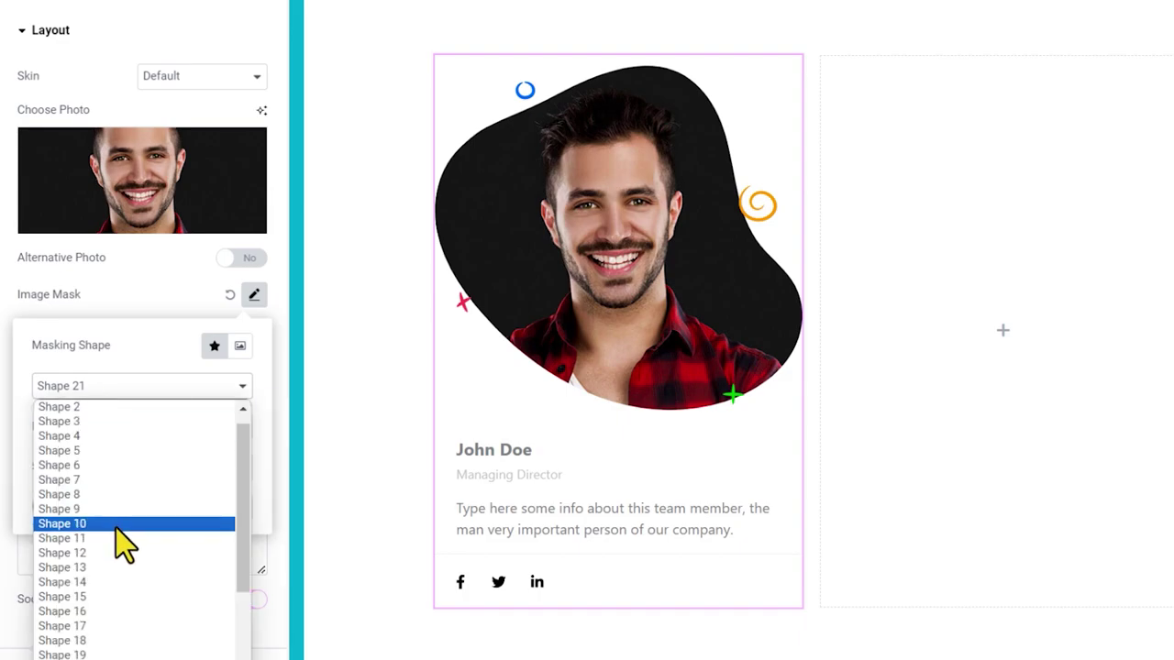
scroll(120, 546, down, 3)
click(97, 555)
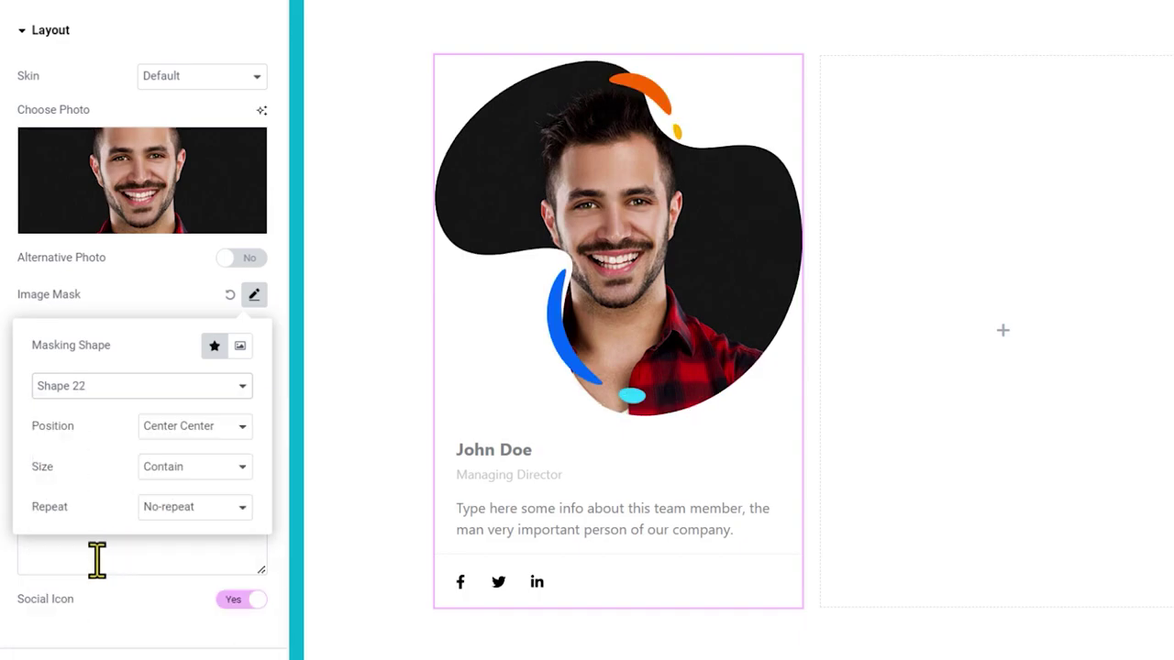
click(119, 389)
scroll(128, 587, down, 3)
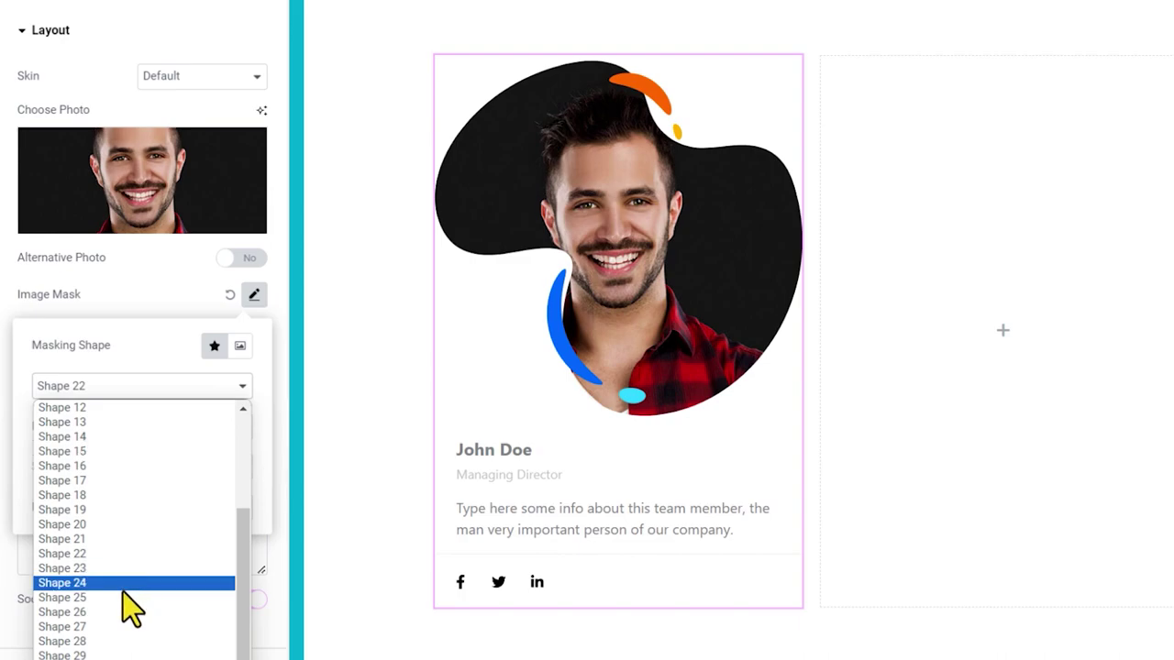
click(120, 573)
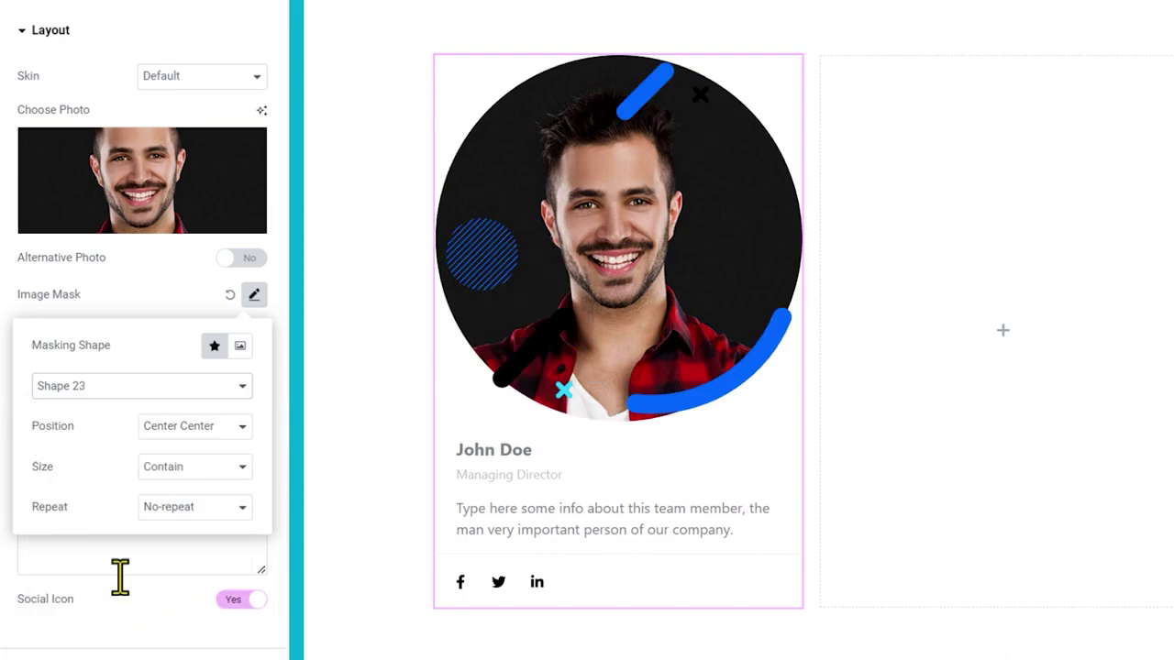
click(121, 389)
scroll(123, 562, down, 4)
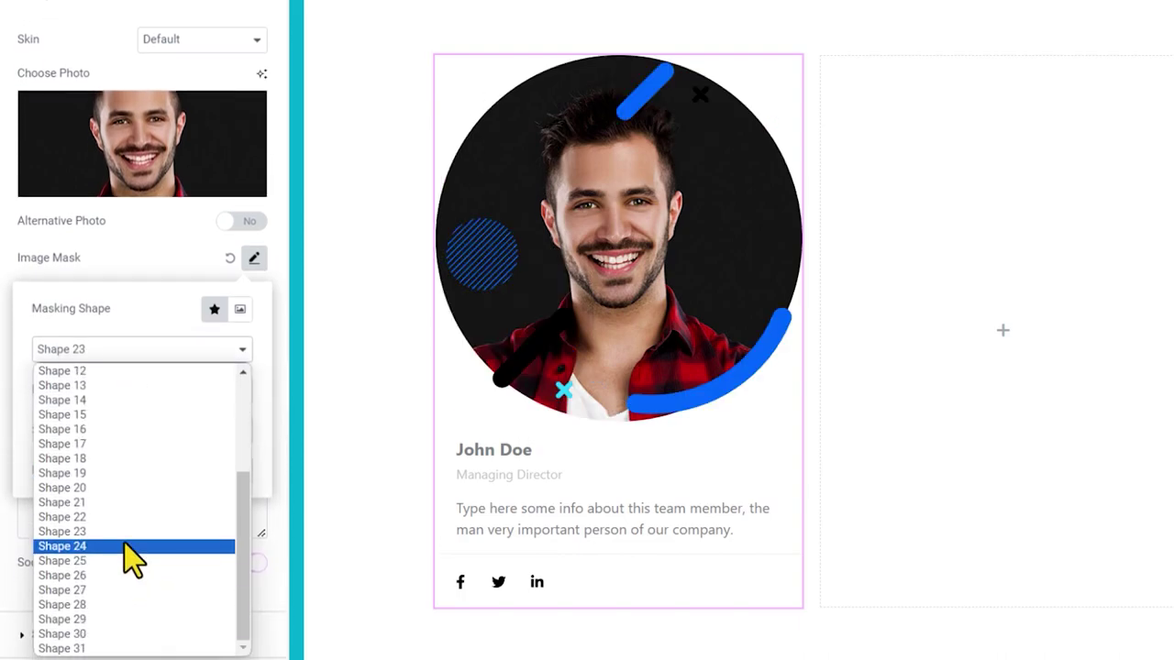
click(122, 547)
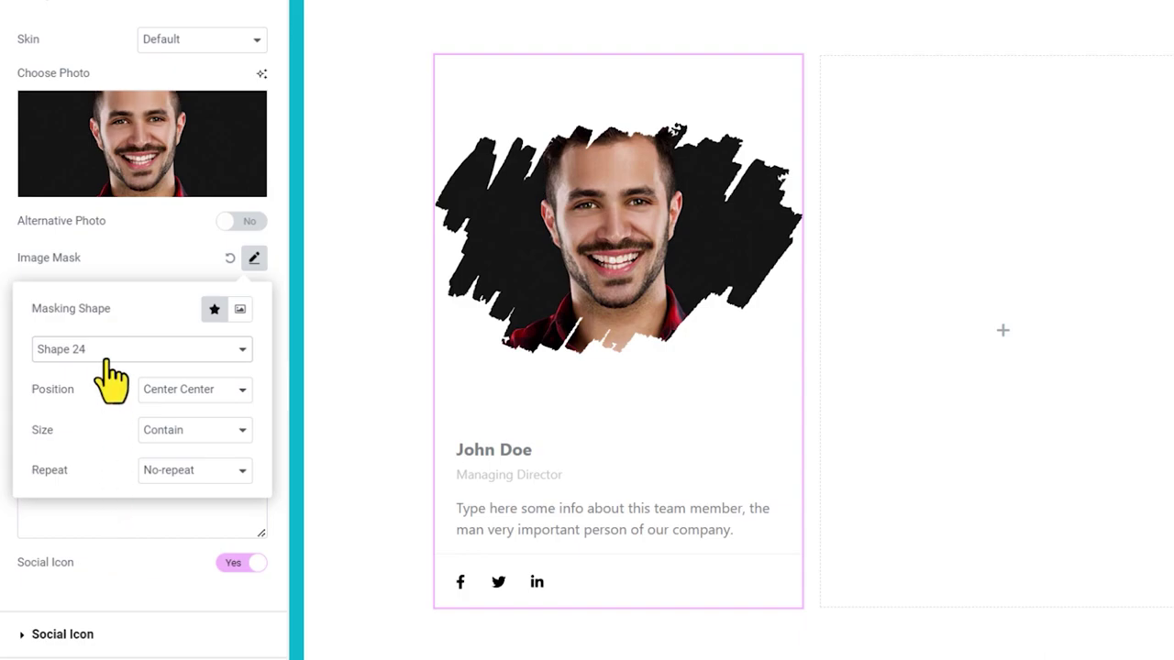
click(106, 358)
scroll(103, 500, down, 3)
- Cycle the photo mask through Shapes 25, 26, 27 and 28
click(98, 562)
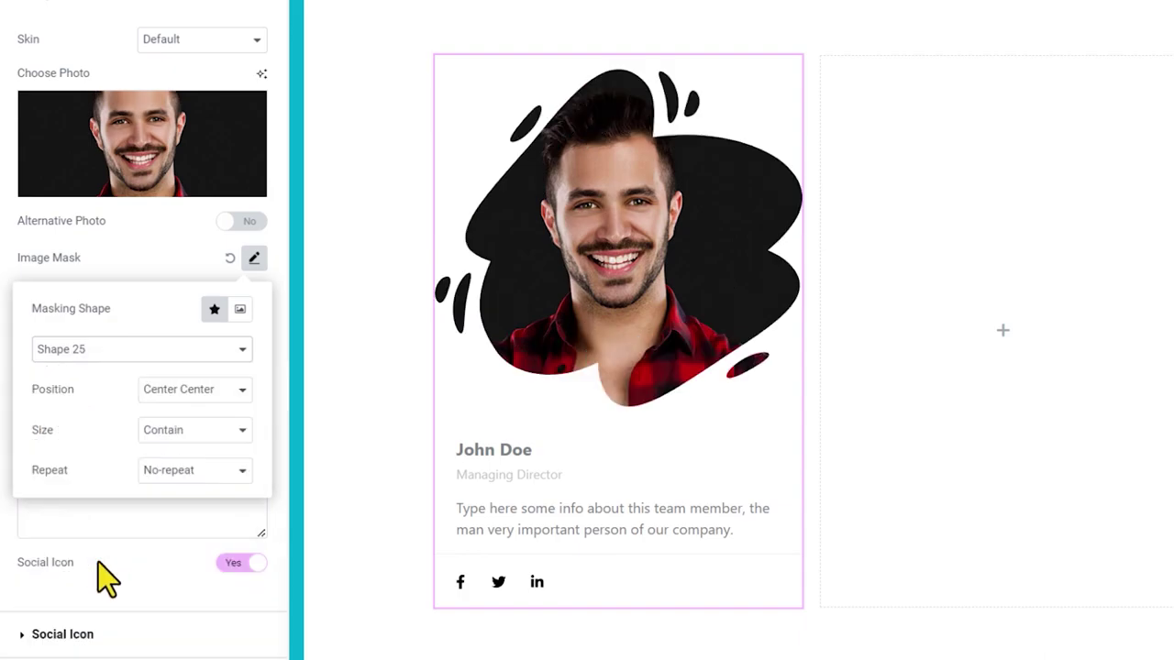
click(102, 356)
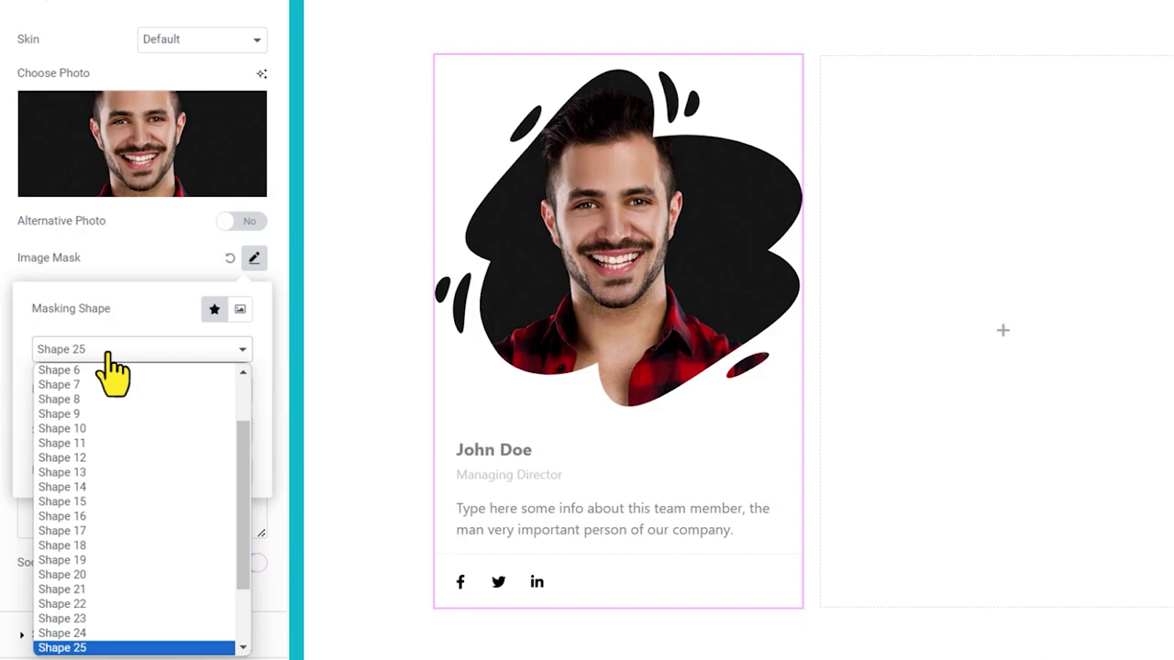
scroll(114, 497, down, 2)
click(105, 576)
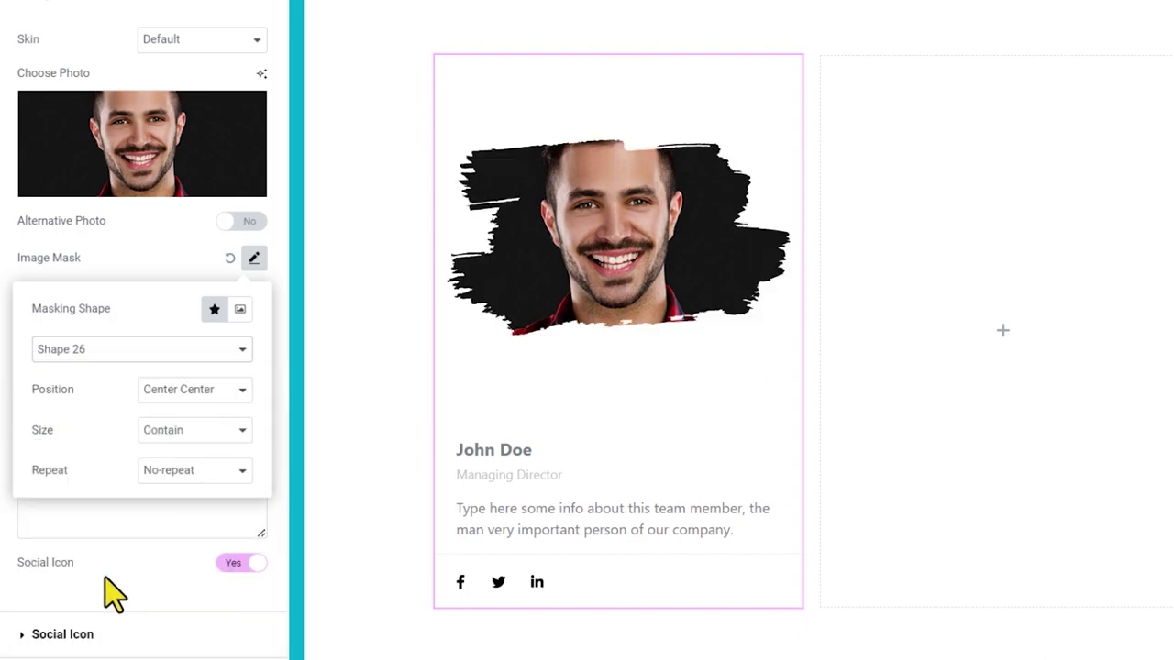
click(98, 358)
scroll(123, 513, down, 2)
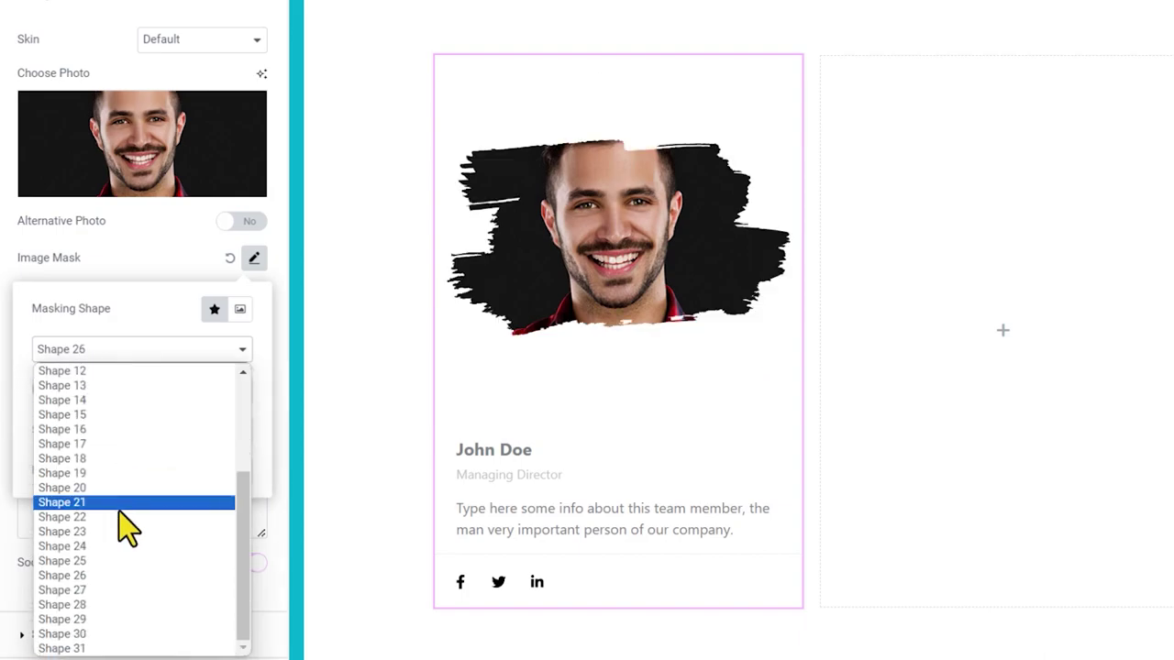
click(111, 594)
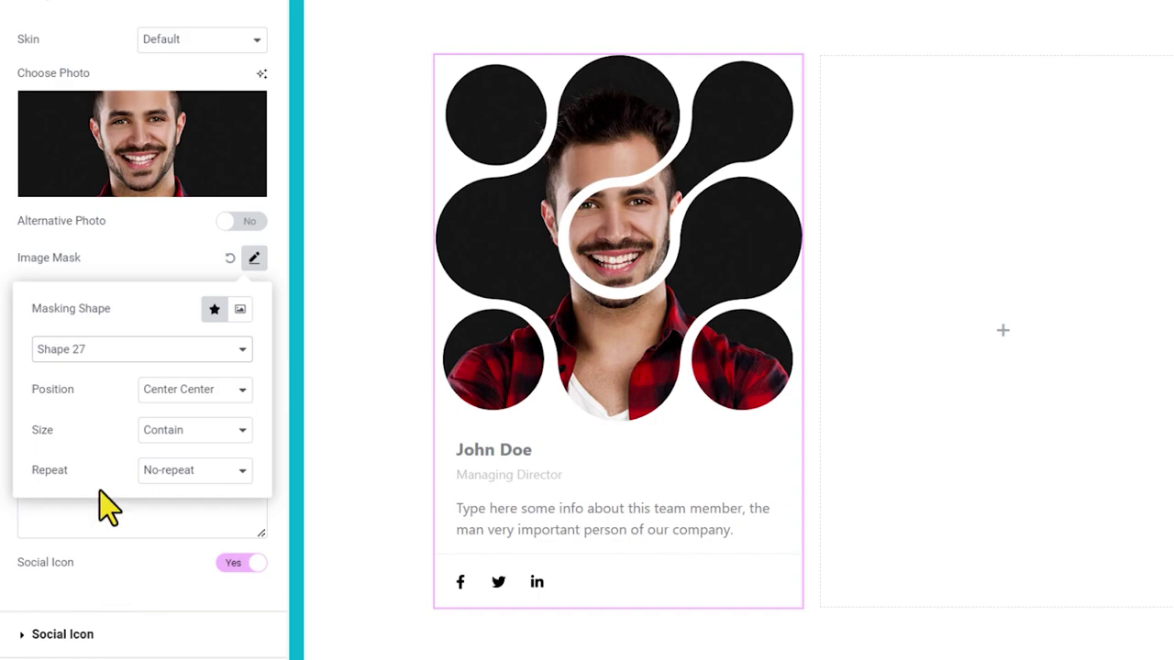
click(126, 357)
scroll(122, 527, down, 2)
click(96, 592)
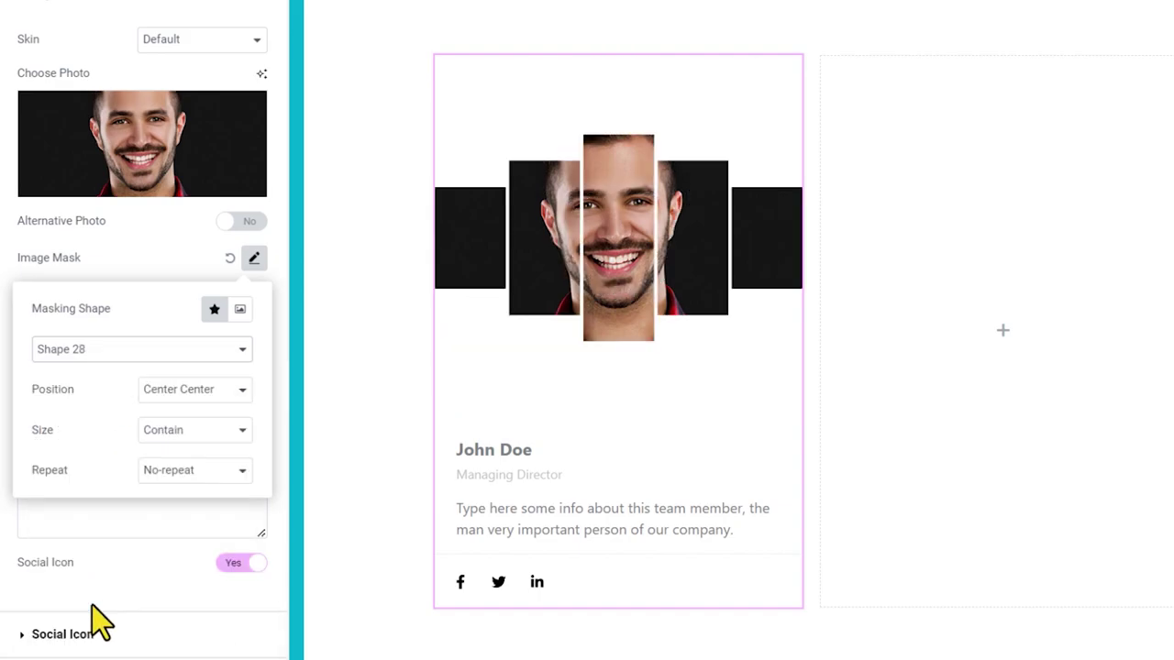
- Try Shapes 29 and 30, settling on Shape 31's diagonal rounded stripes
click(108, 358)
scroll(110, 519, down, 2)
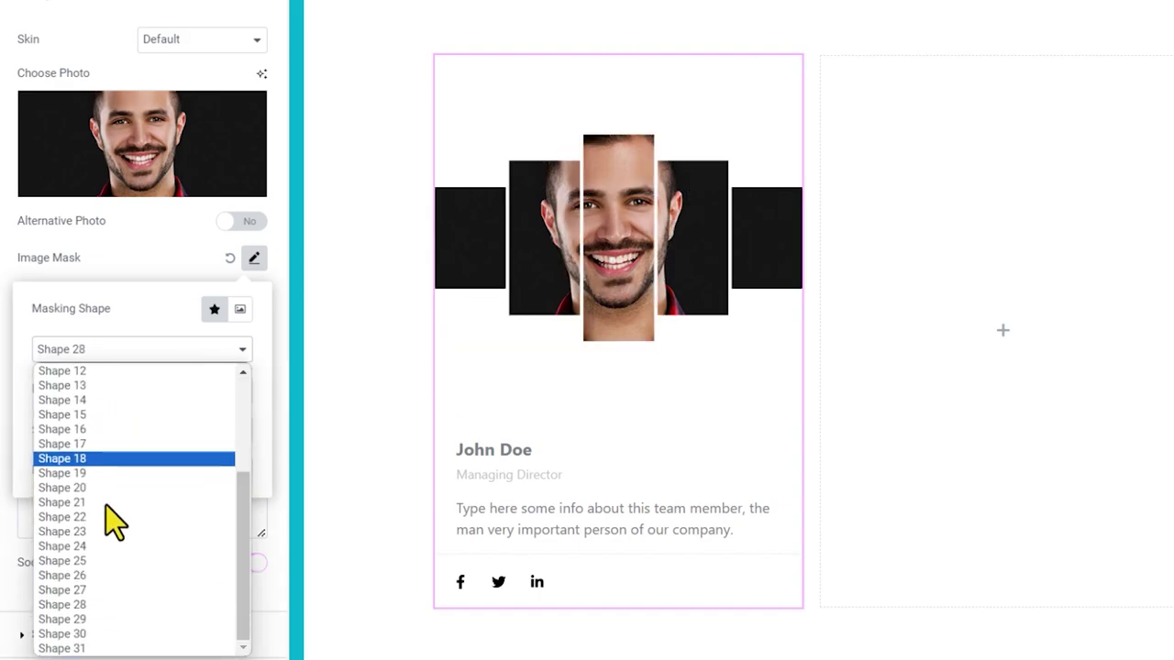
click(91, 618)
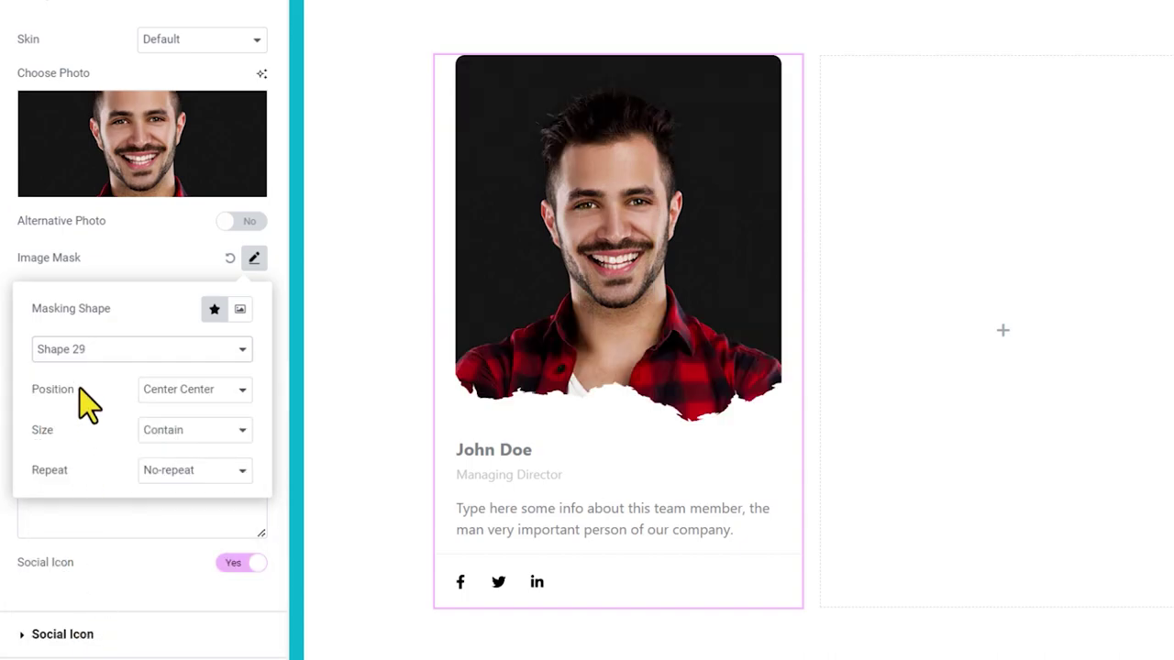
click(108, 353)
scroll(115, 514, down, 2)
click(105, 633)
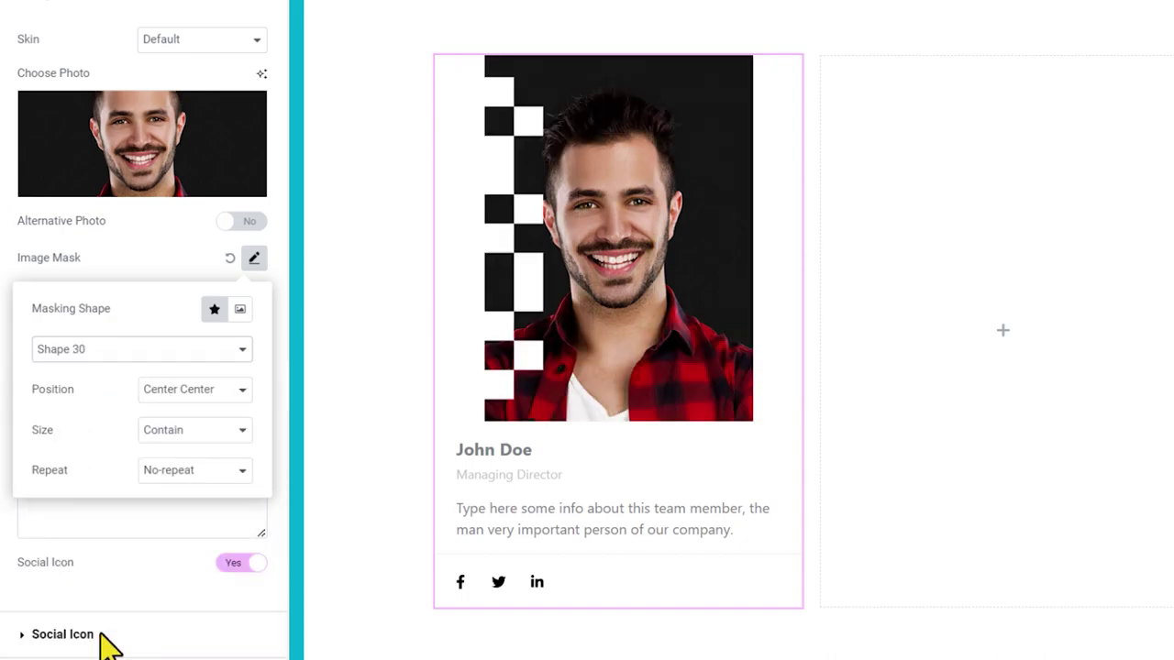
click(93, 358)
scroll(97, 615, down, 2)
click(97, 647)
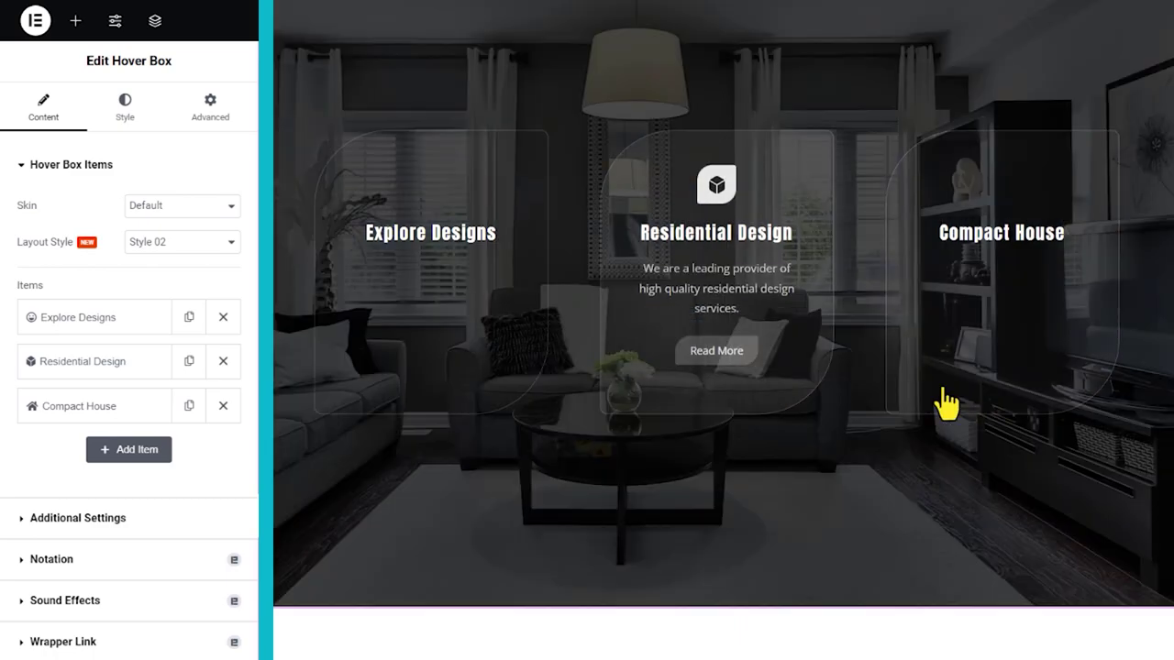
- Preview the Compact House card expanded with its description and Read More button
mouse_move(1000, 401)
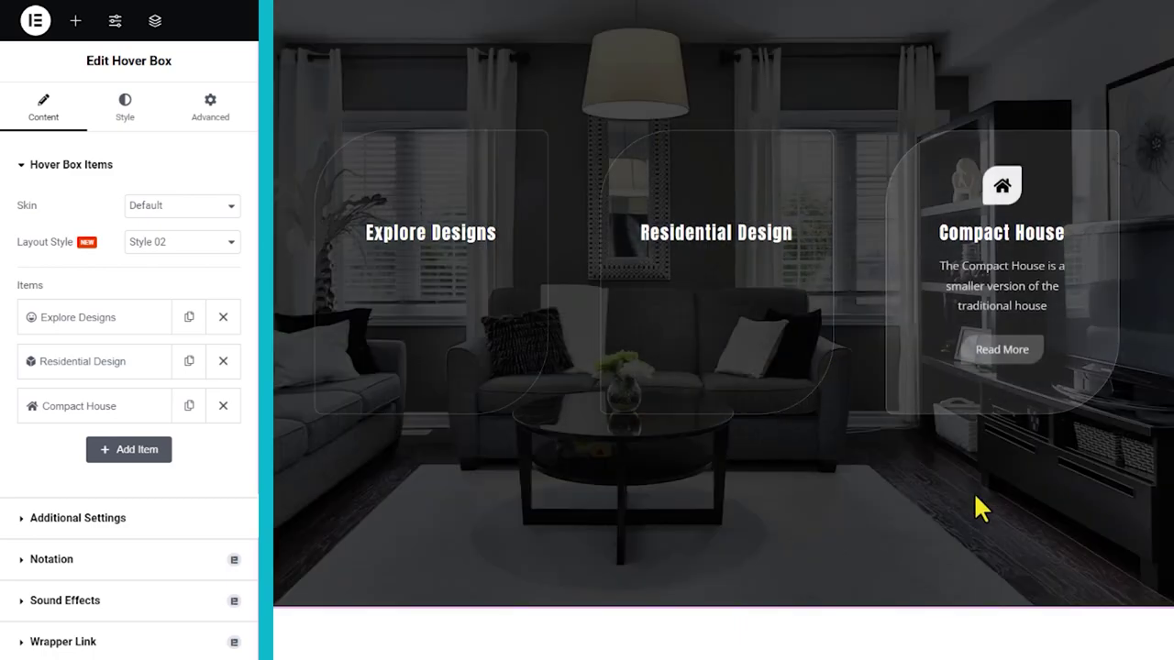
- Enable the Hover Box Image Effect in Additional Settings and choose Effect 03
click(121, 530)
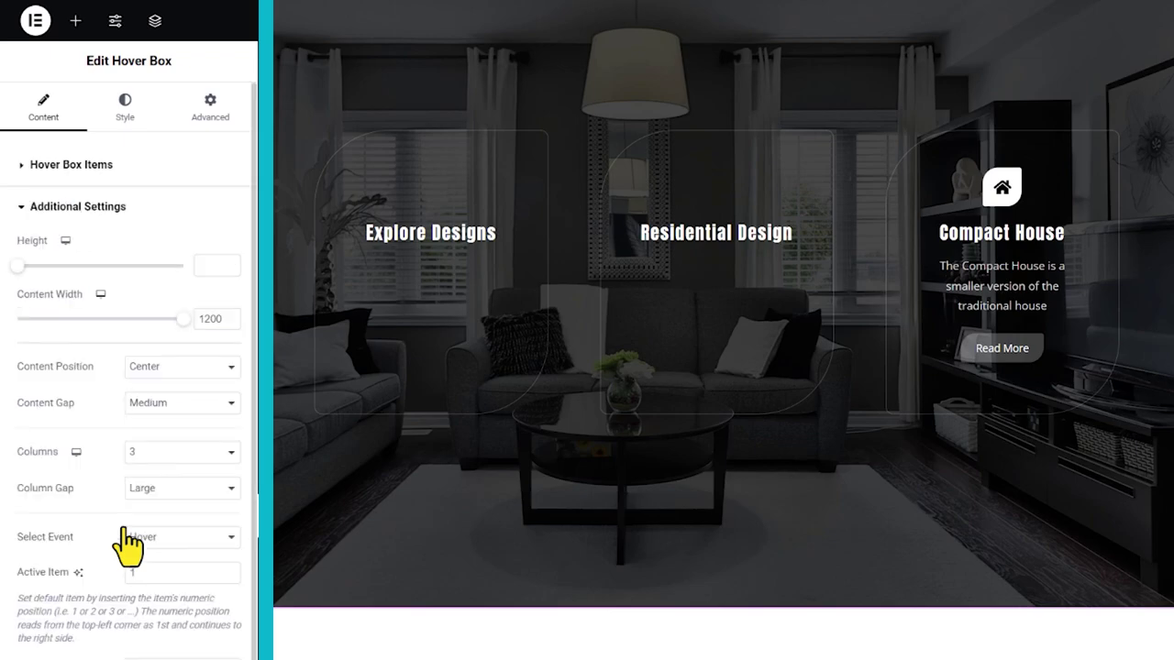
scroll(131, 514, down, 3)
scroll(128, 312, down, 5)
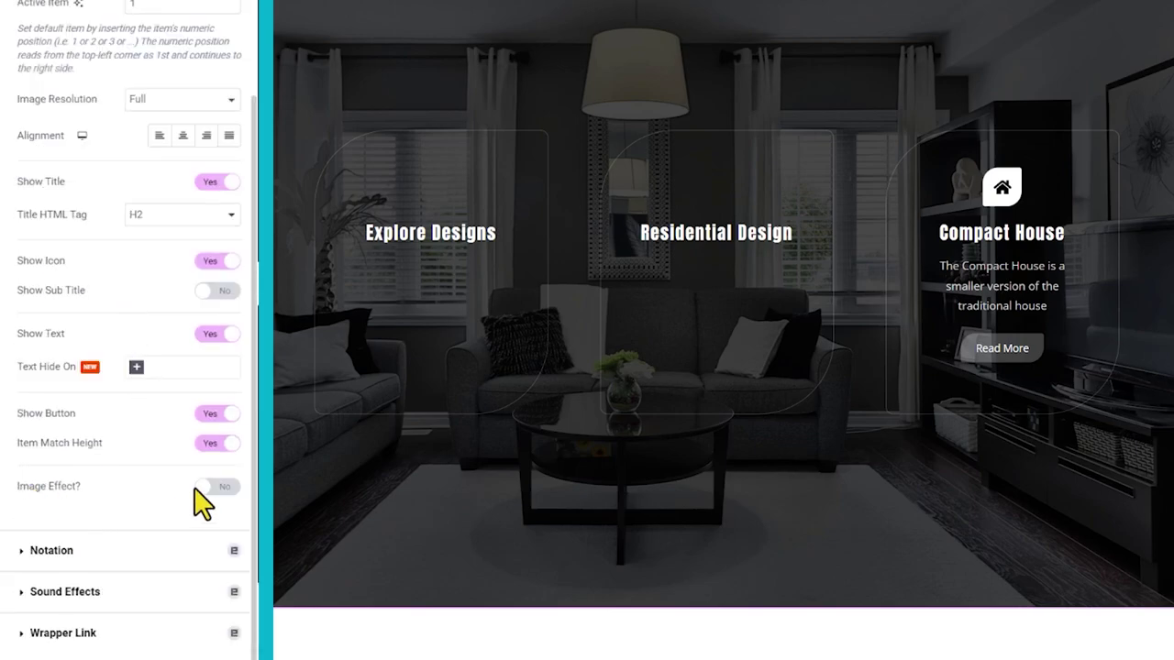
click(230, 493)
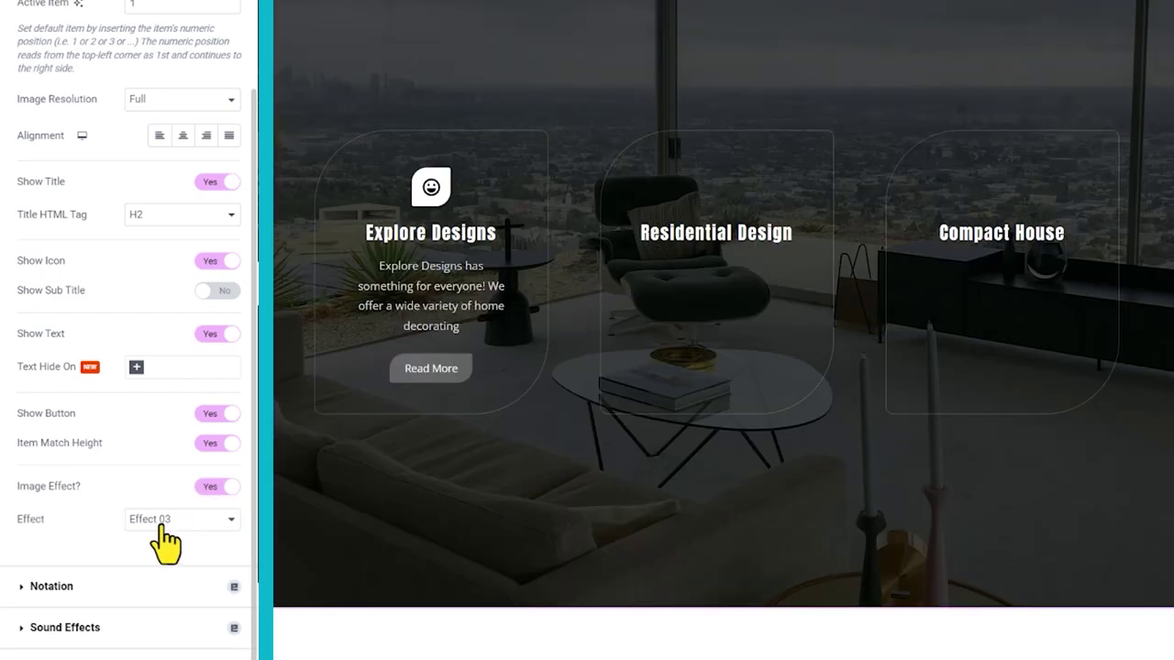
click(165, 521)
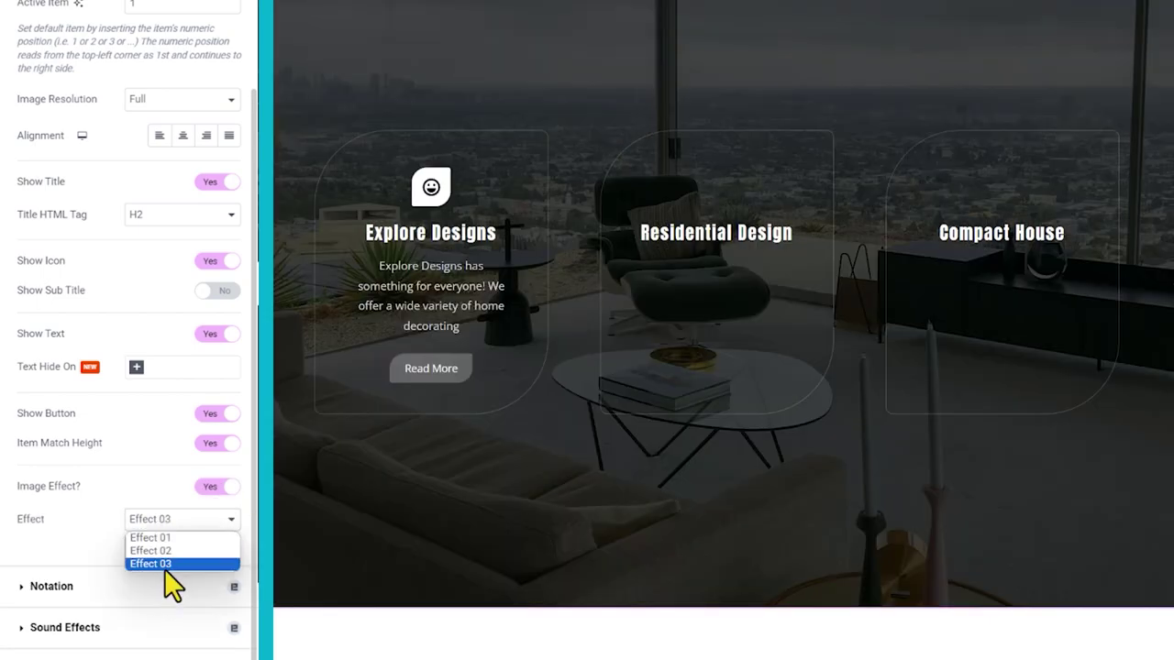
click(166, 566)
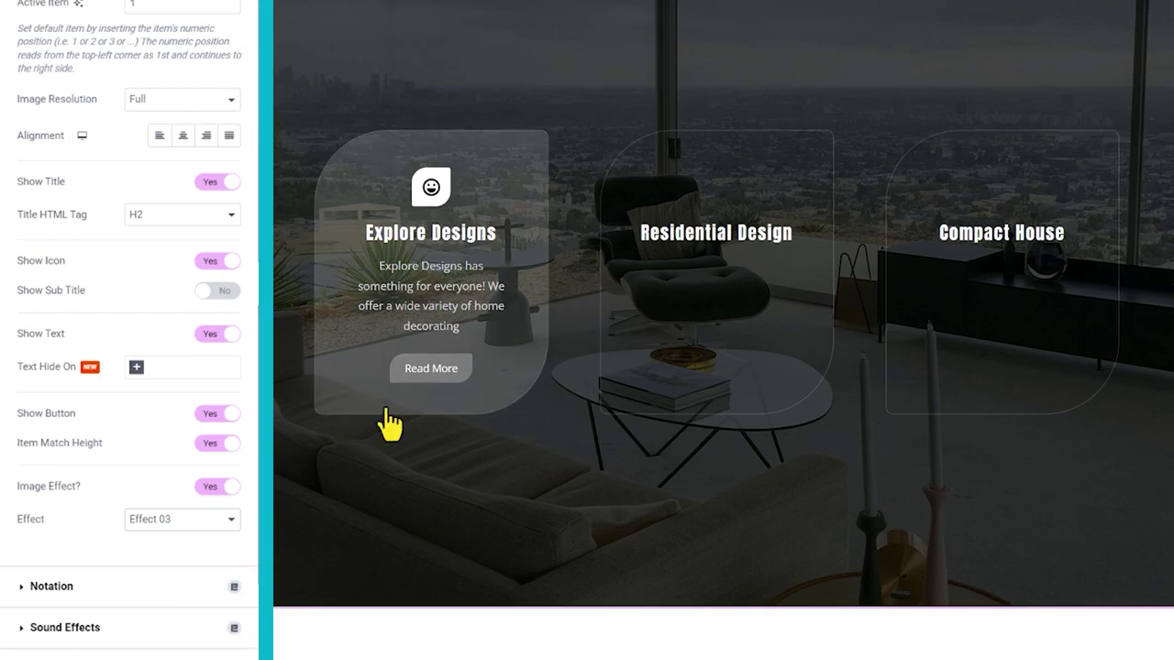